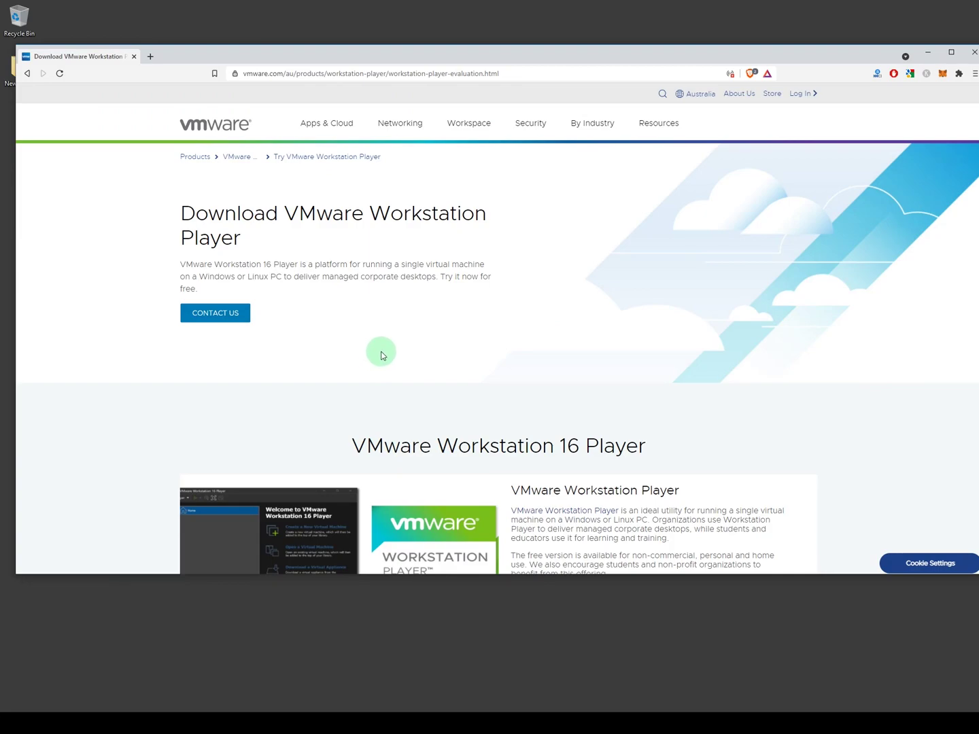
# Step: Download the Windows build of Workstation 16.0 Player, cancel the extra save, and open the Windows 11 folder
pyautogui.scroll(-1, 382, 319)
pyautogui.scroll(1, 384, 317)
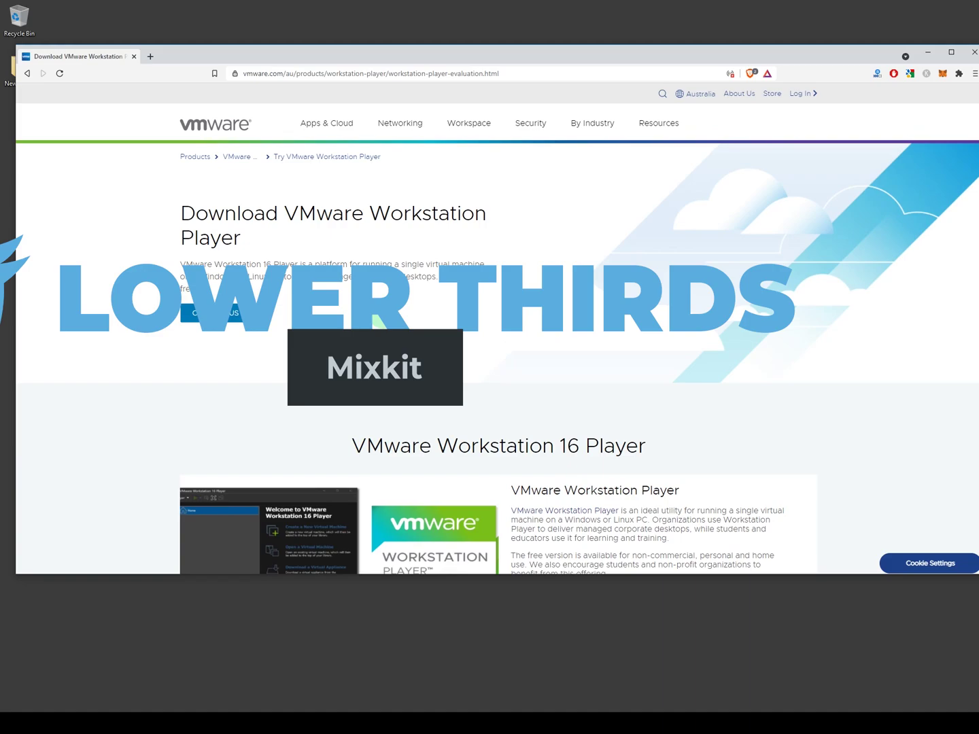
pyautogui.scroll(-2, 357, 238)
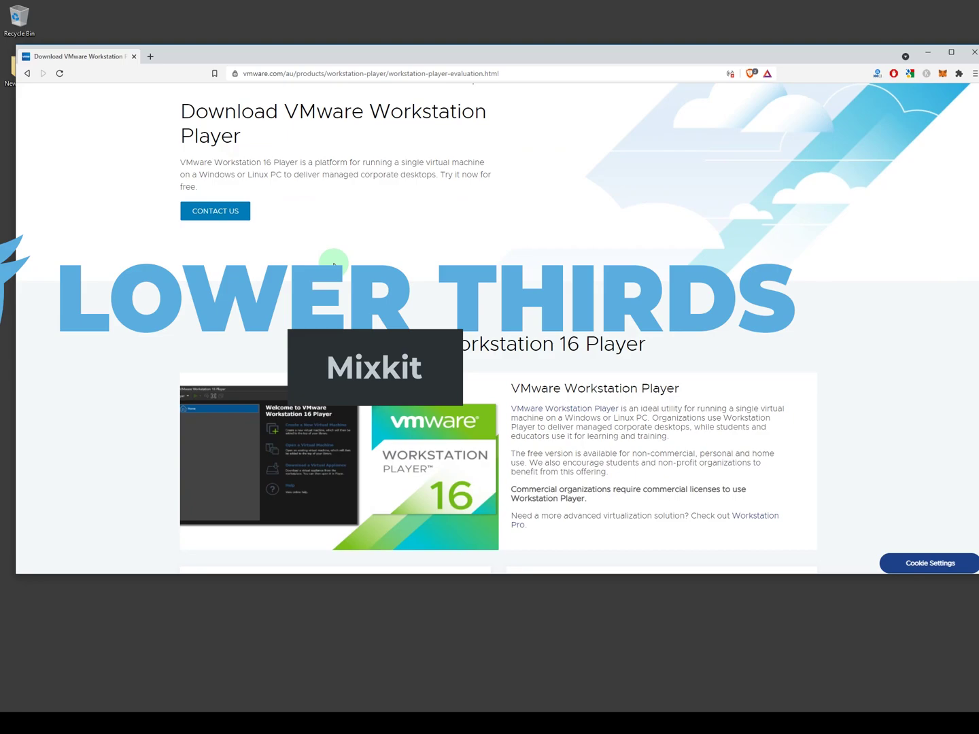
pyautogui.scroll(1, 332, 170)
pyautogui.scroll(-5, 328, 169)
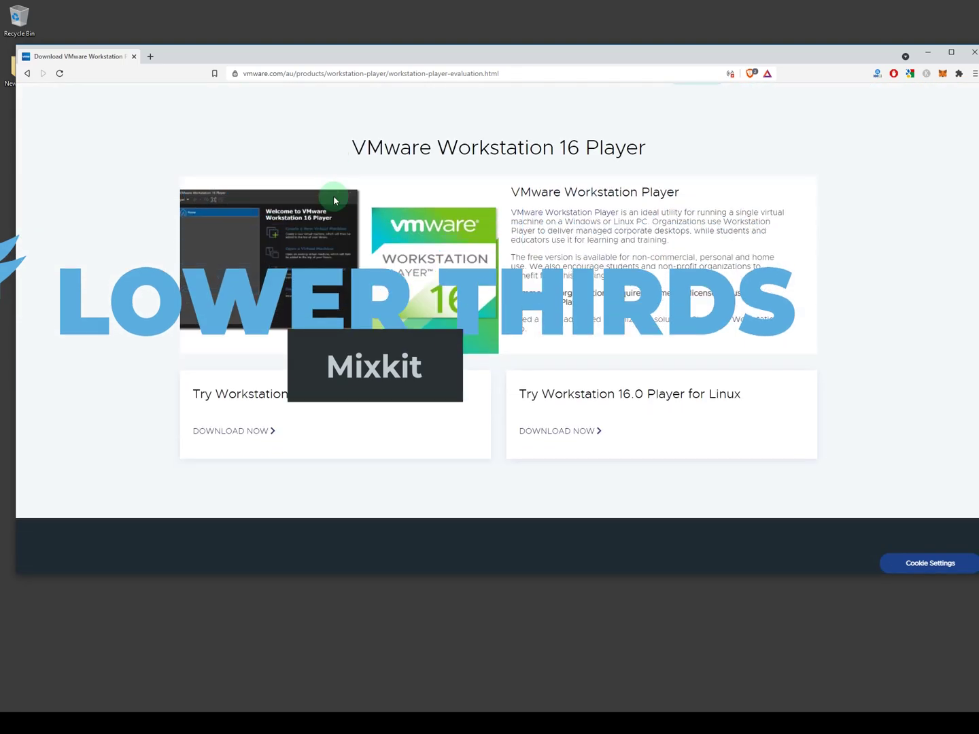
pyautogui.scroll(2, 499, 190)
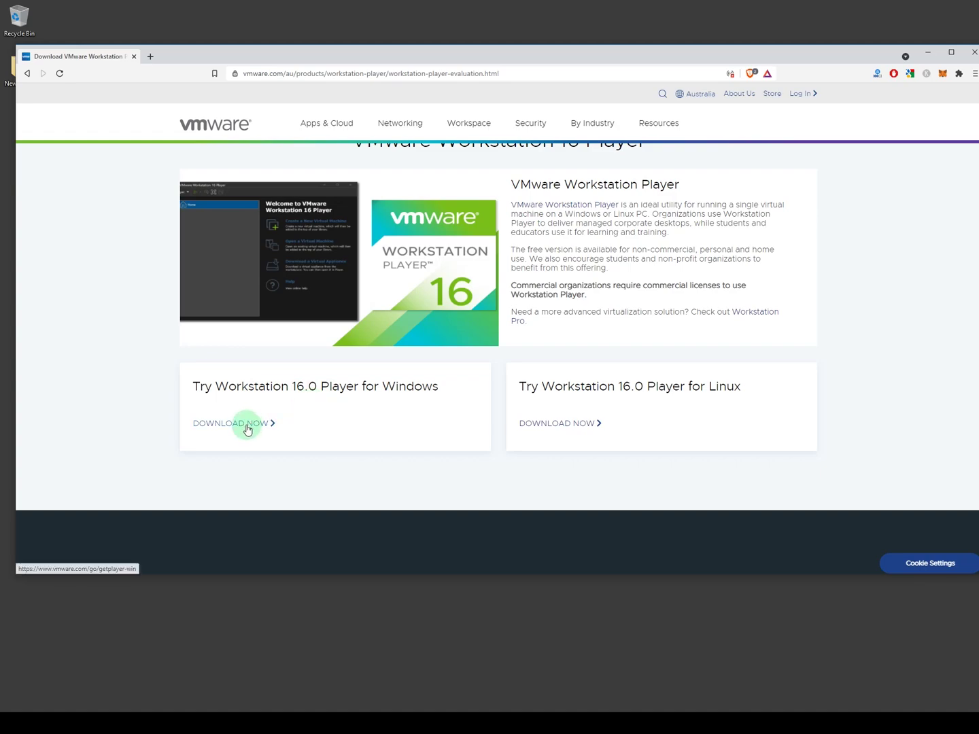
pyautogui.click(243, 425)
pyautogui.click(588, 396)
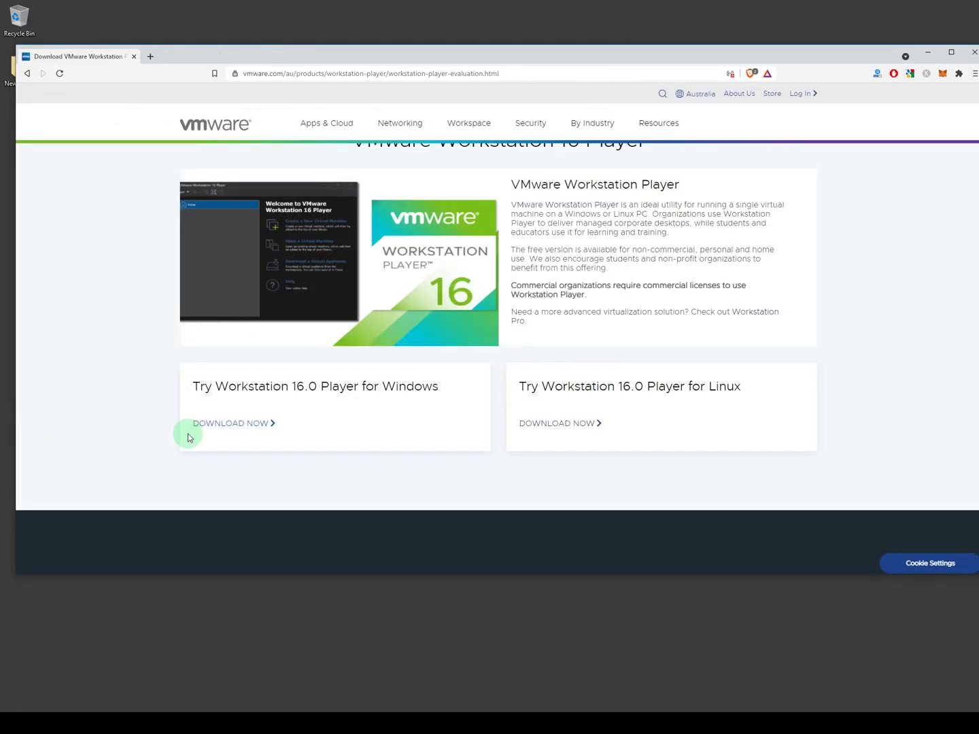
pyautogui.click(272, 710)
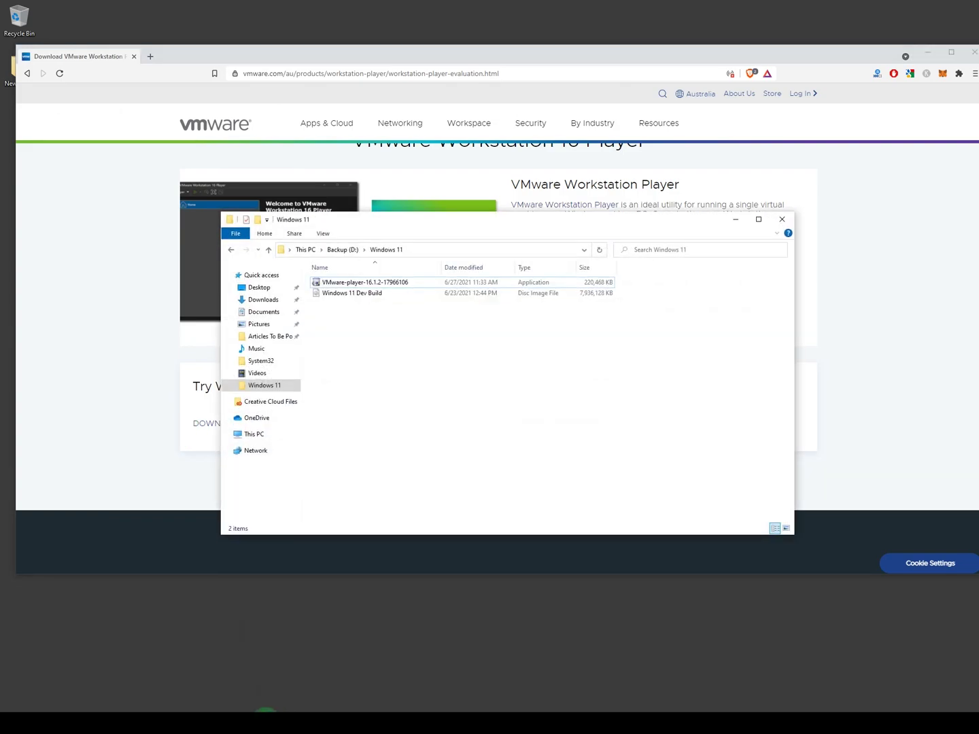
# Step: Run the VMware-player installer, accept the EULA, skip the desktop shortcut, then install and finish
pyautogui.doubleClick(363, 284)
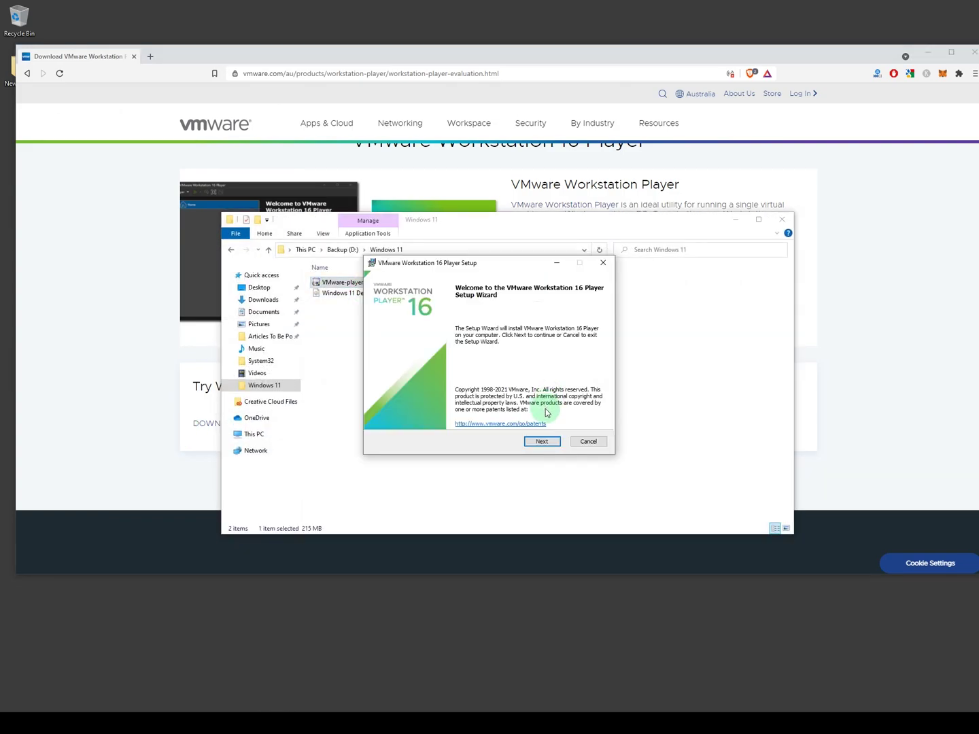
pyautogui.click(541, 441)
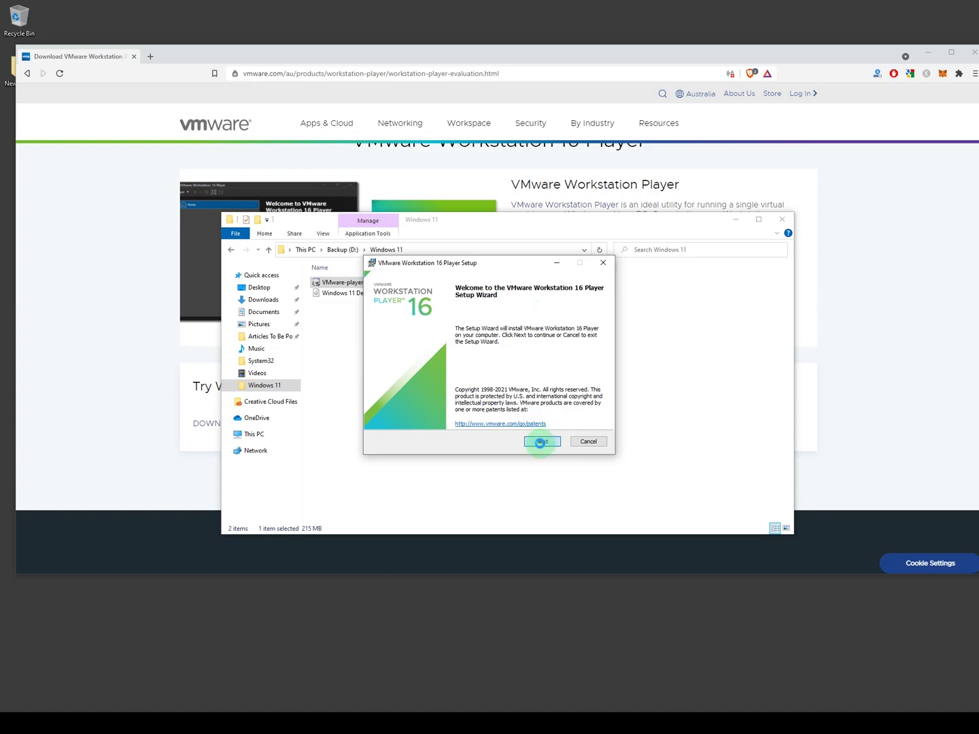
pyautogui.click(383, 418)
pyautogui.click(540, 442)
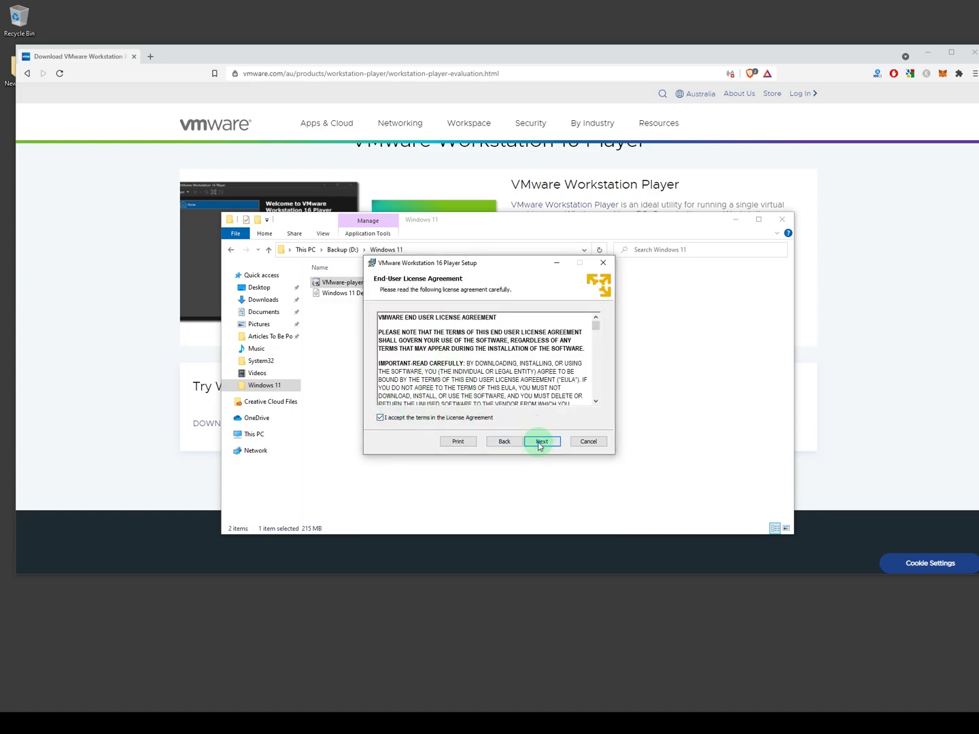
pyautogui.click(542, 441)
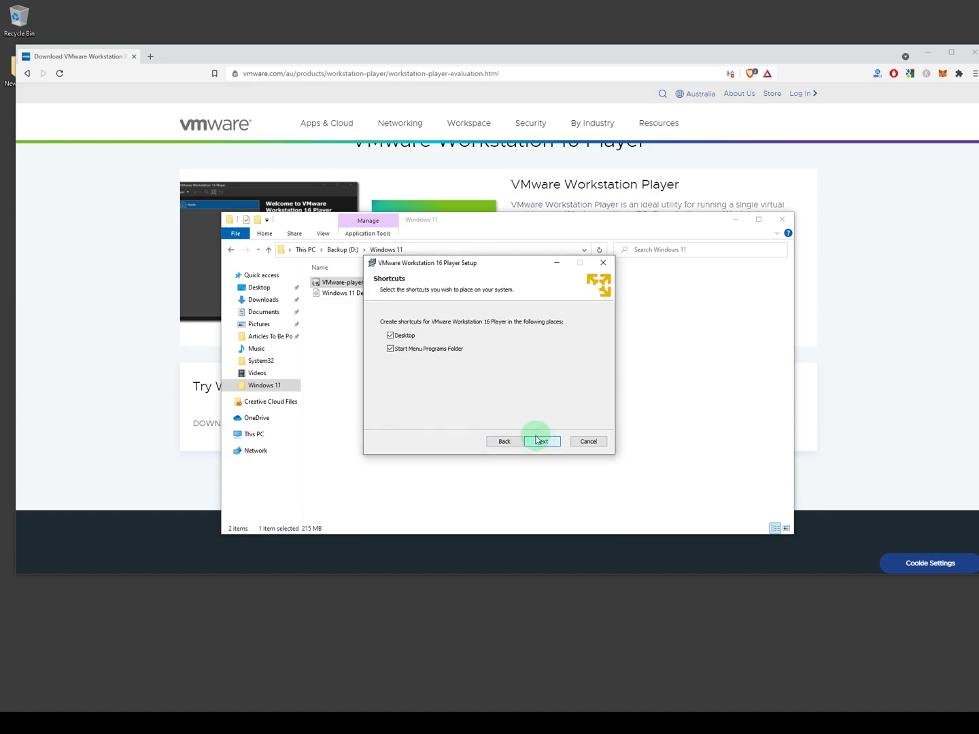
pyautogui.click(391, 335)
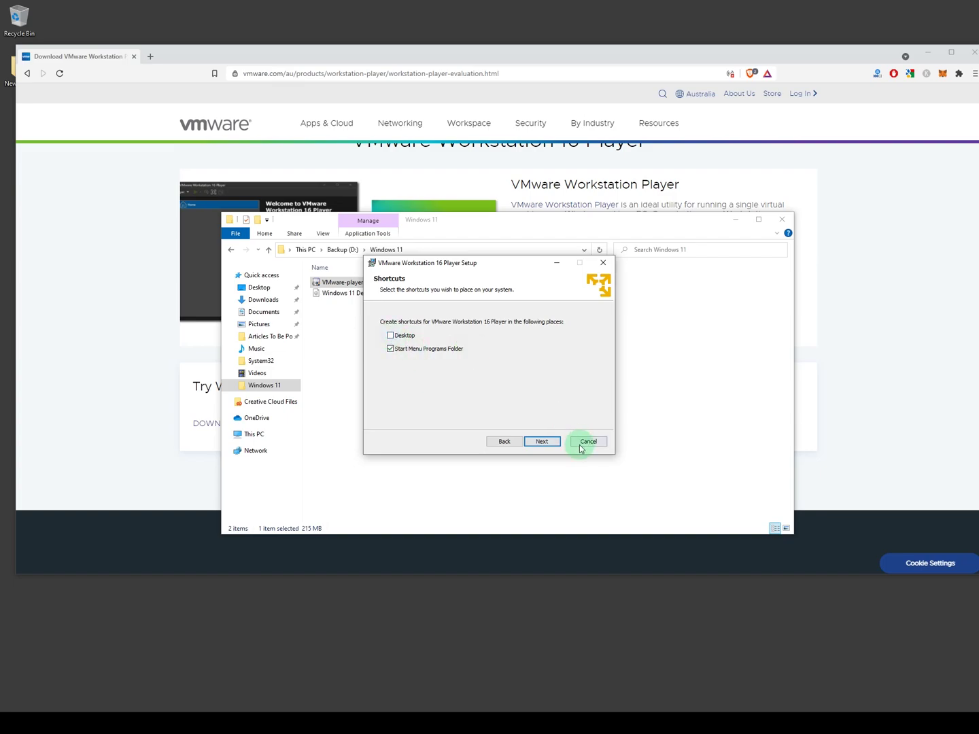
pyautogui.click(521, 443)
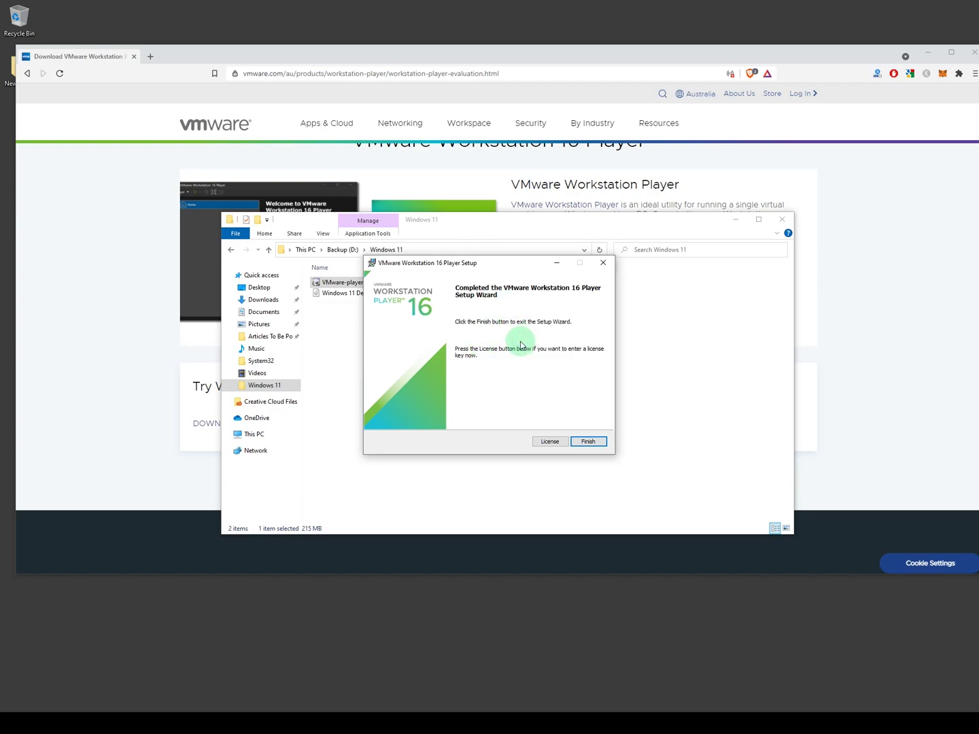
pyautogui.click(586, 441)
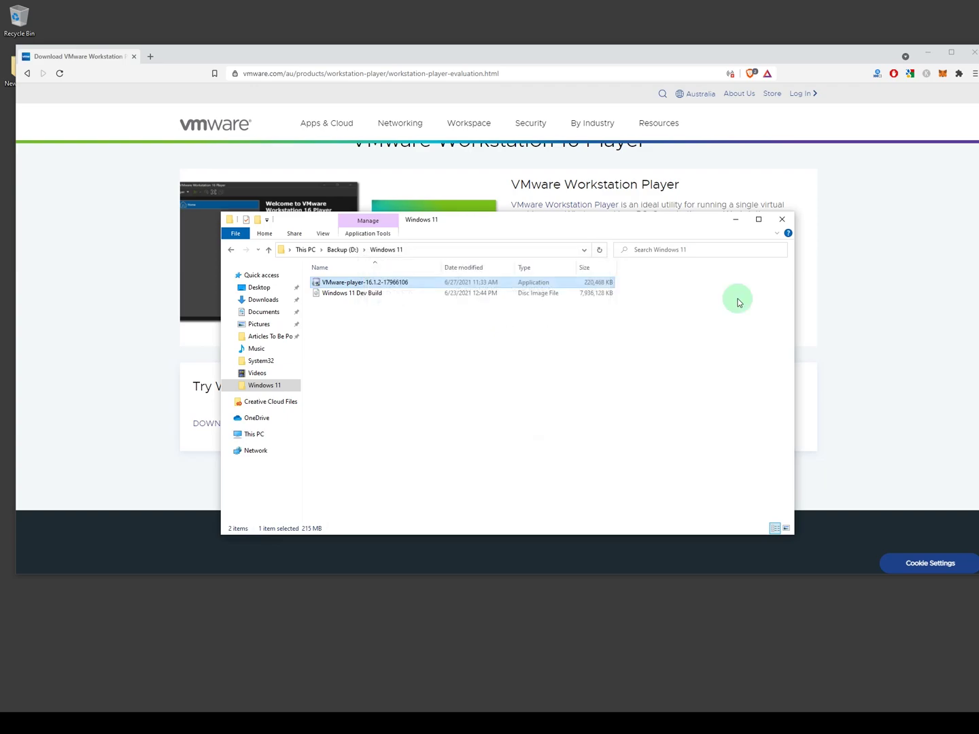
# Step: Minimize Explorer and the browser, then launch VMware Workstation 16 Player from a 'vmw' Start search
pyautogui.click(736, 219)
pyautogui.click(927, 52)
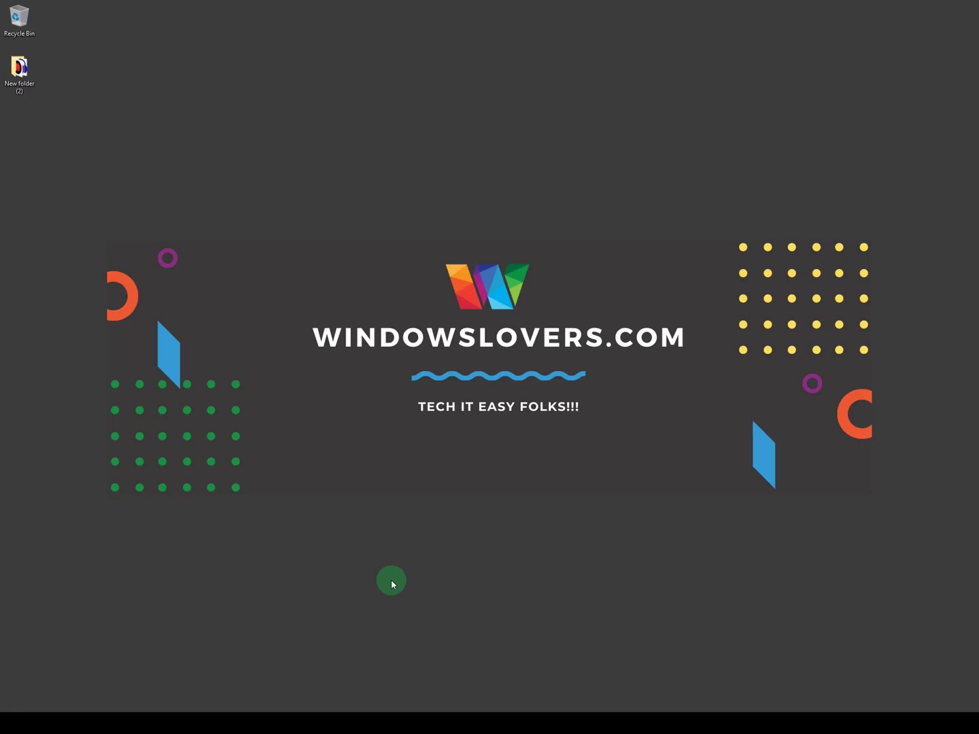
pyautogui.press('super')
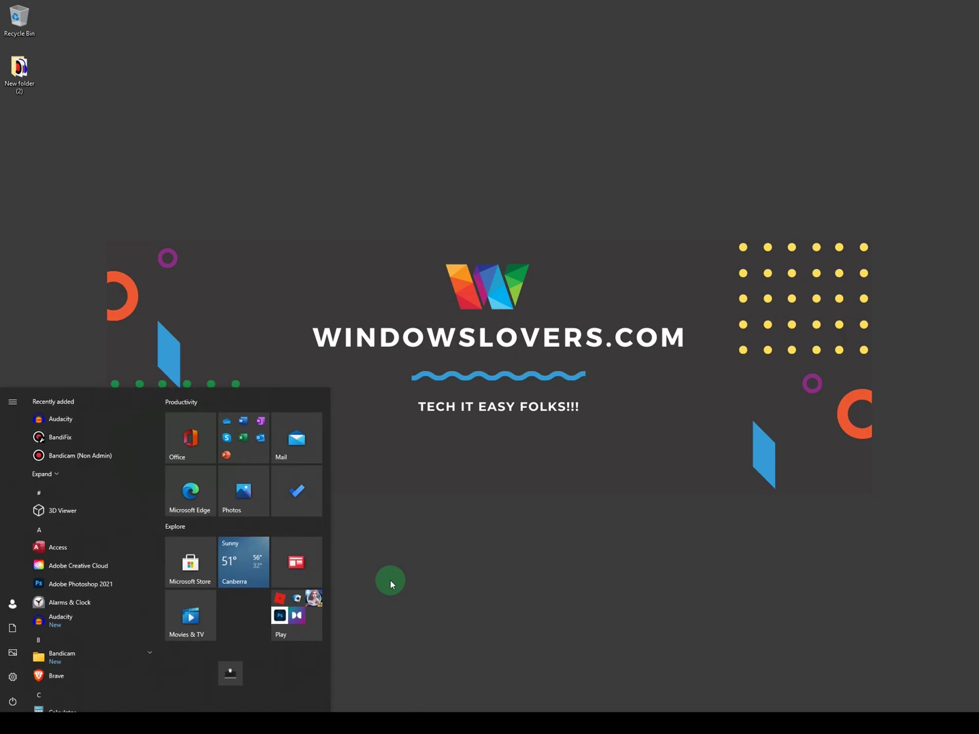
pyautogui.write('vmw')
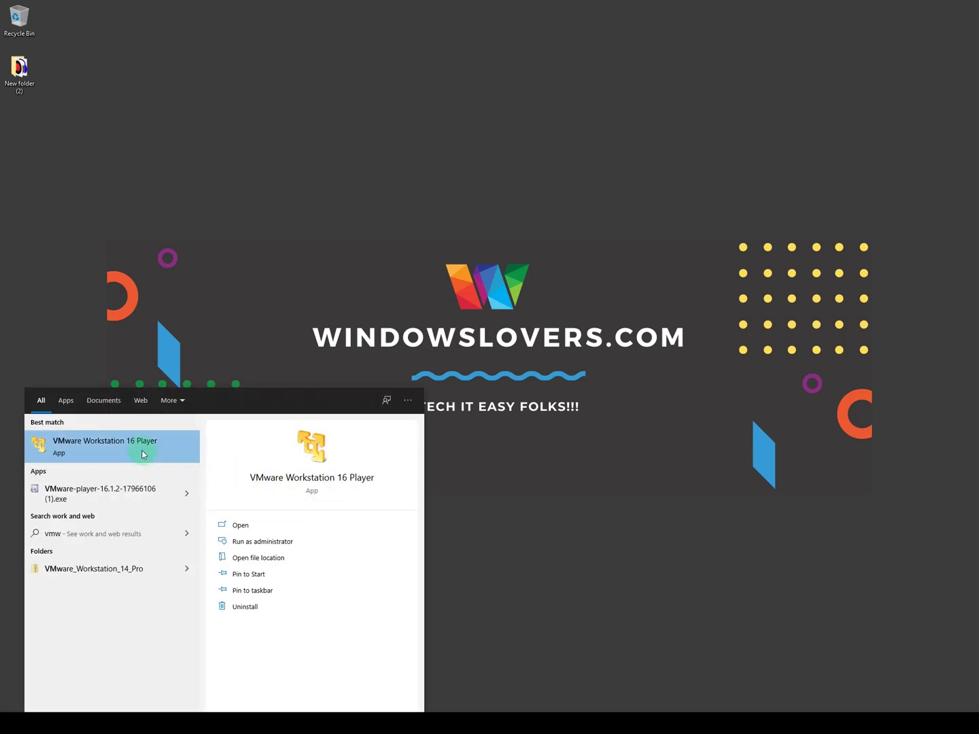
pyautogui.click(162, 459)
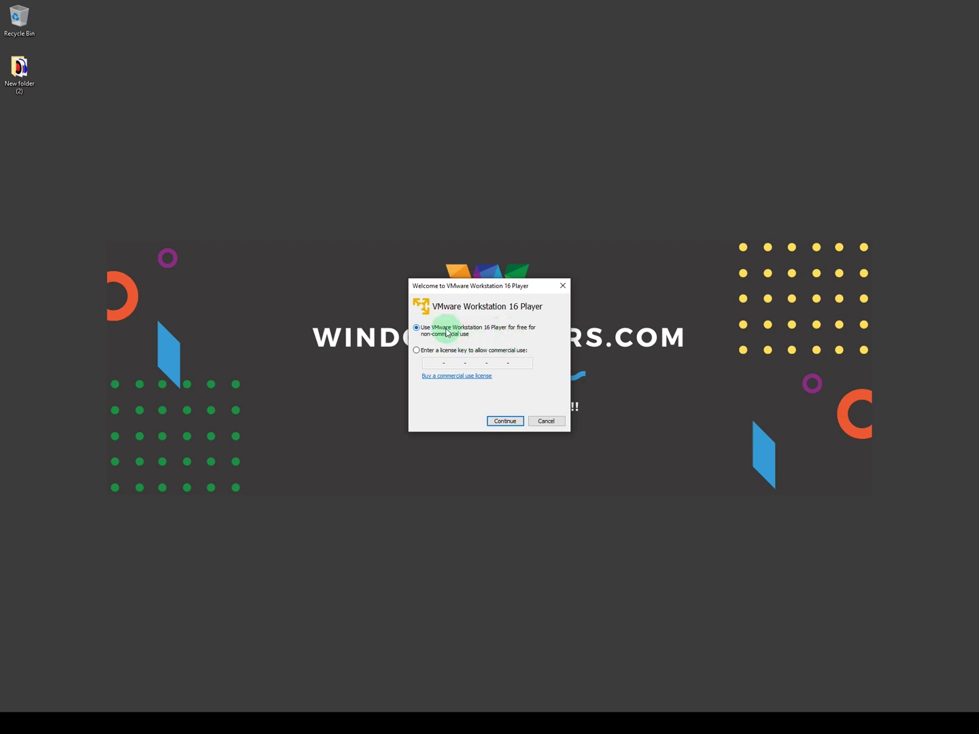
# Step: Accept free non-commercial use and move the Player window to the screen centre
pyautogui.click(497, 419)
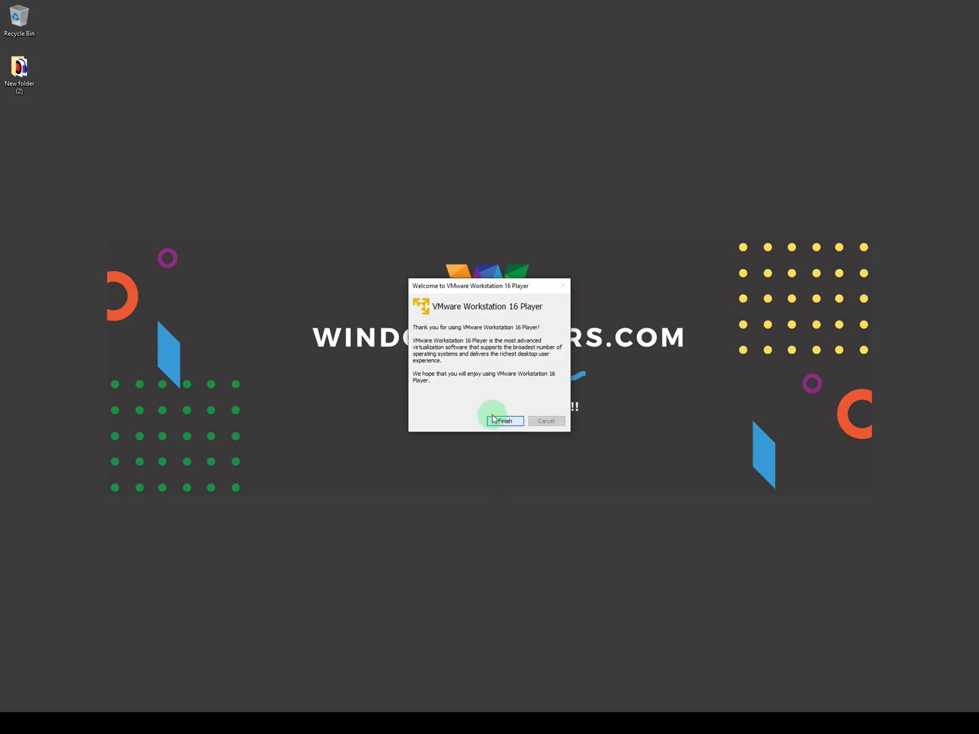
pyautogui.click(504, 421)
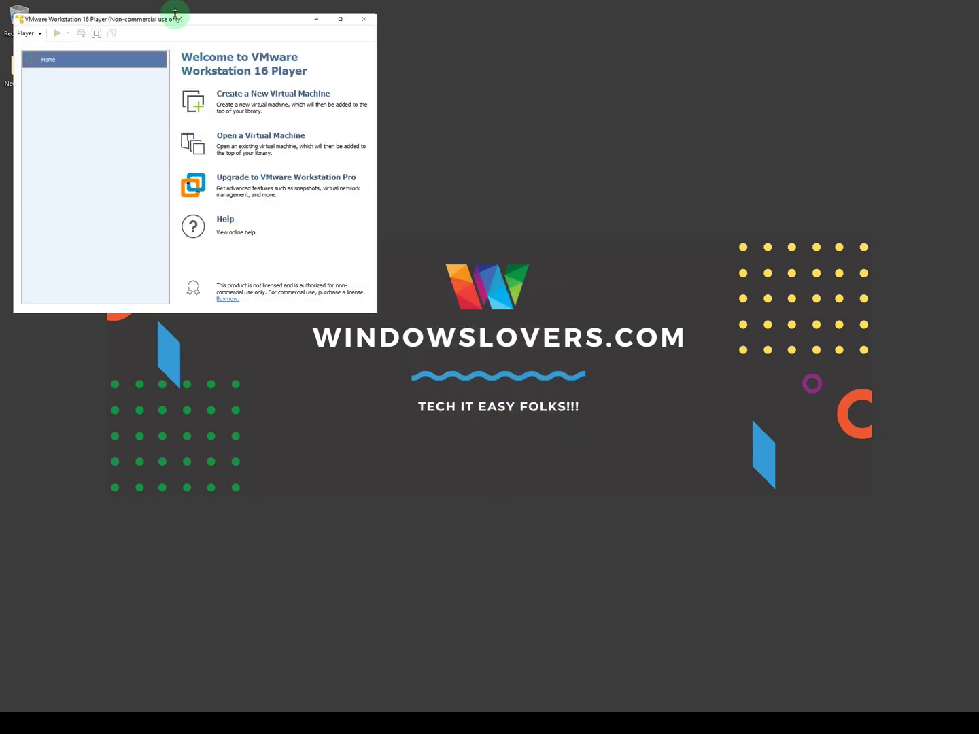
pyautogui.moveTo(170, 25); pyautogui.dragTo(429, 195)
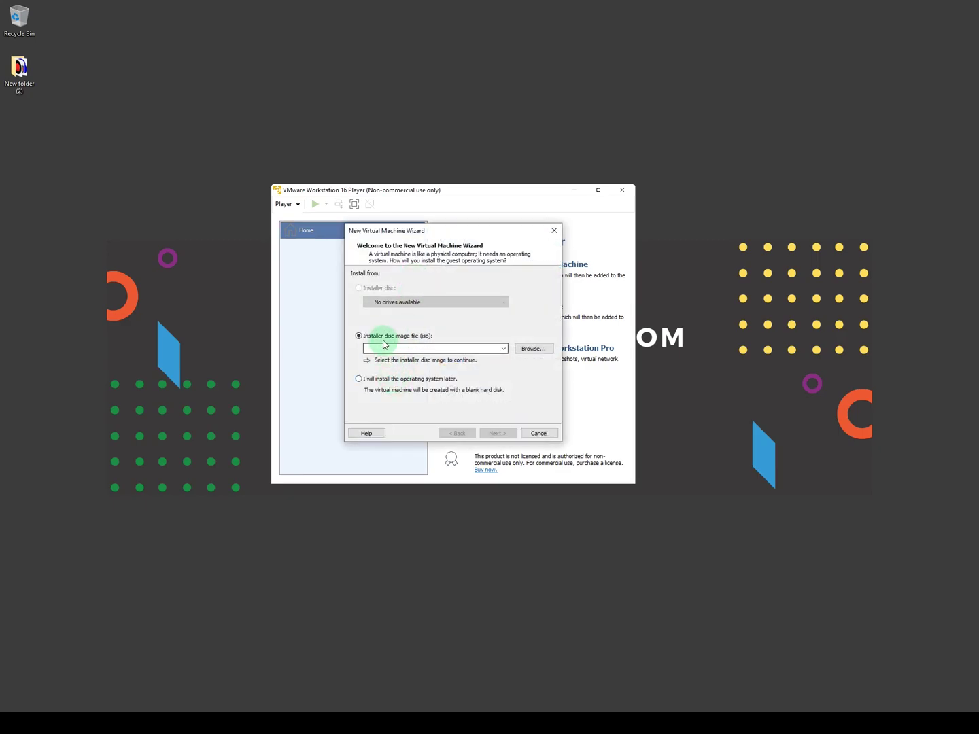
# Step: Choose to install the OS later with Microsoft Windows, Windows 10 x64 as the guest
pyautogui.click(415, 349)
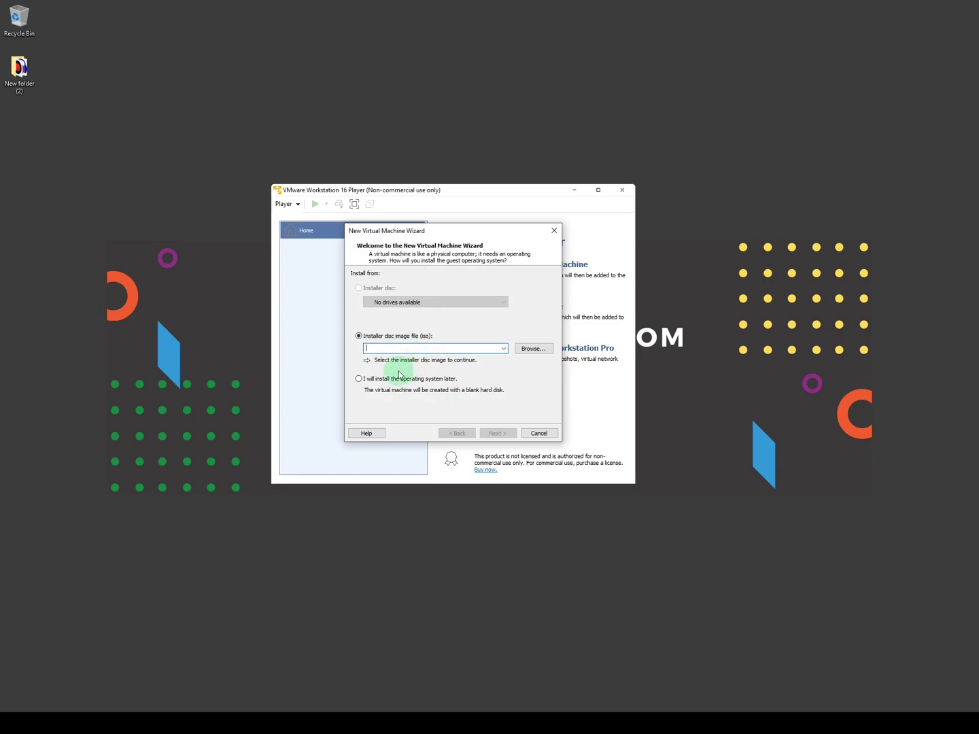
pyautogui.click(371, 381)
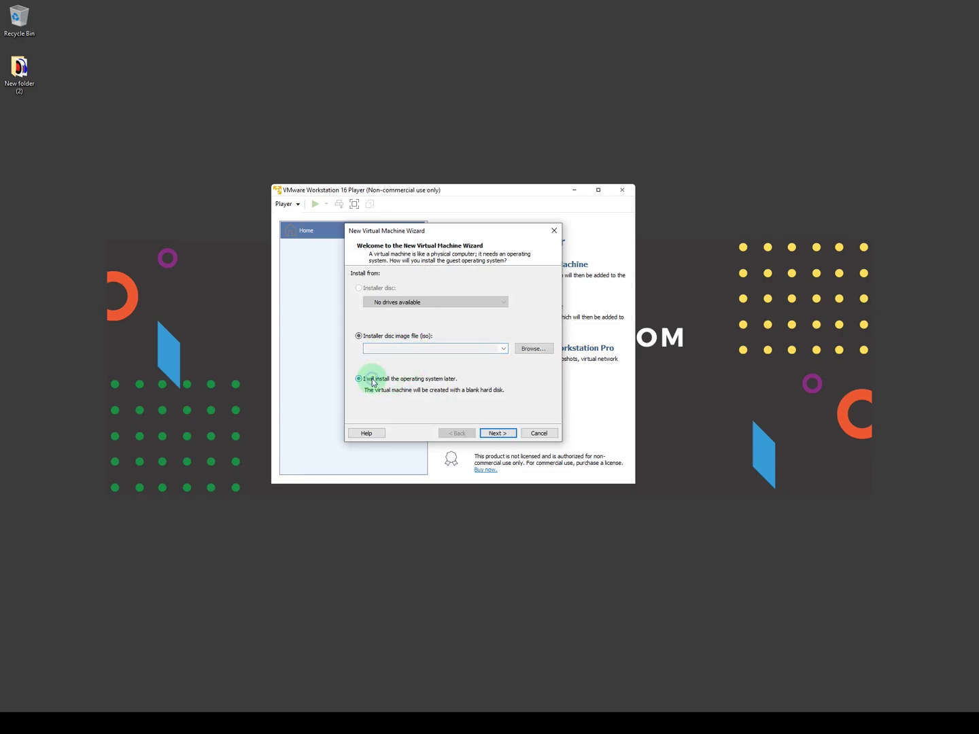
pyautogui.click(497, 433)
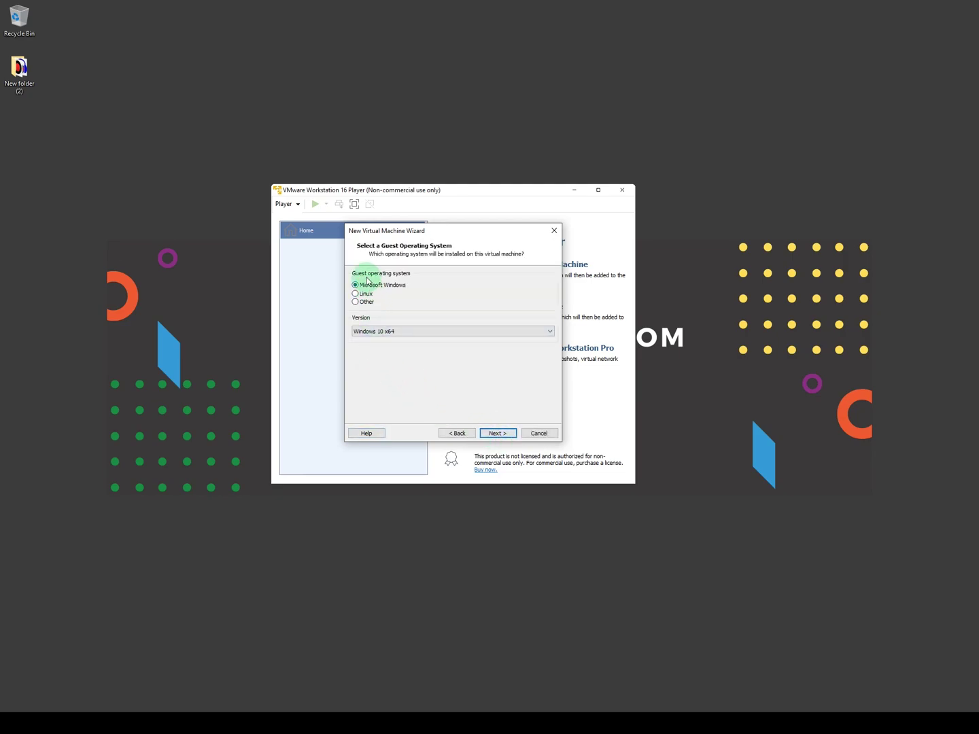
pyautogui.click(416, 331)
pyautogui.click(391, 343)
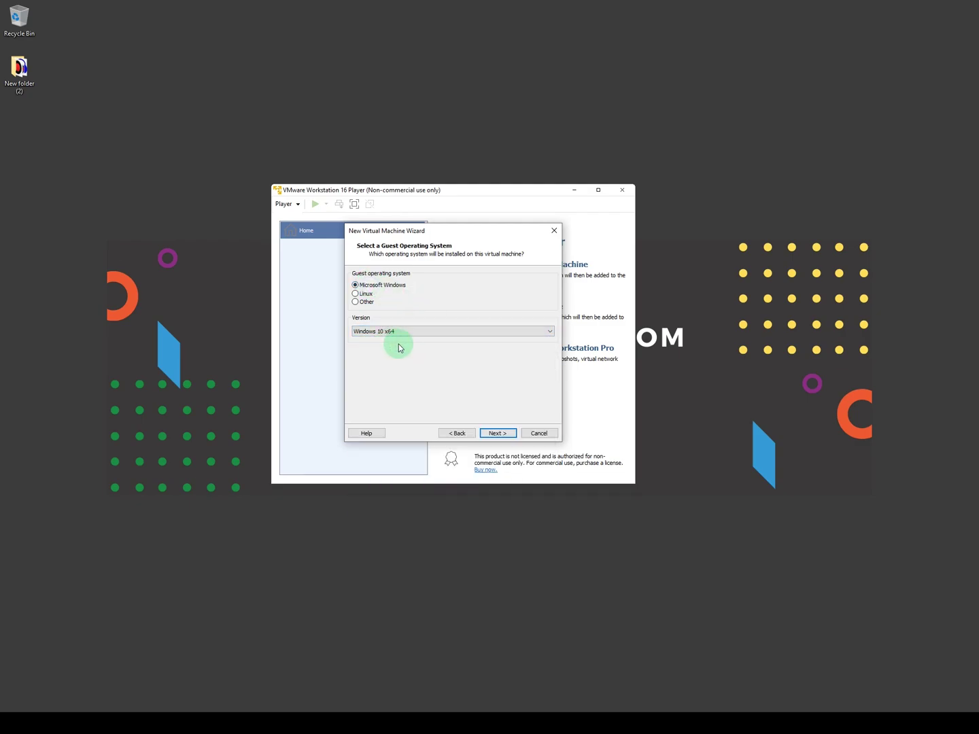
# Step: Name the machine 'Windows 11 DEV' and keep a 60 GB split virtual disk
pyautogui.click(497, 432)
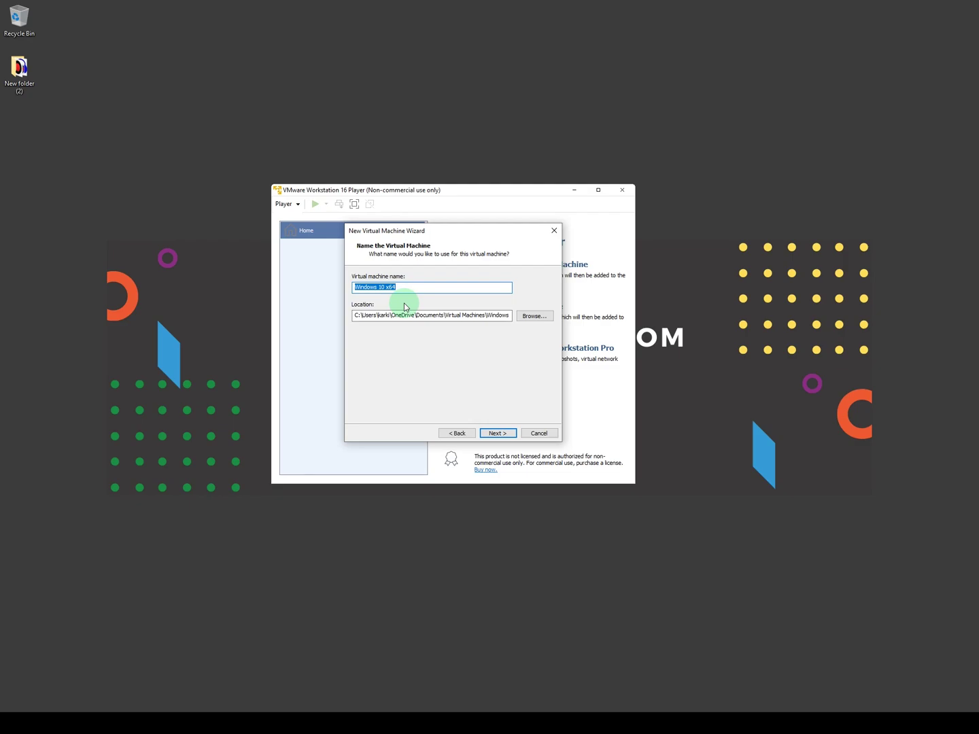
pyautogui.write('Wind')
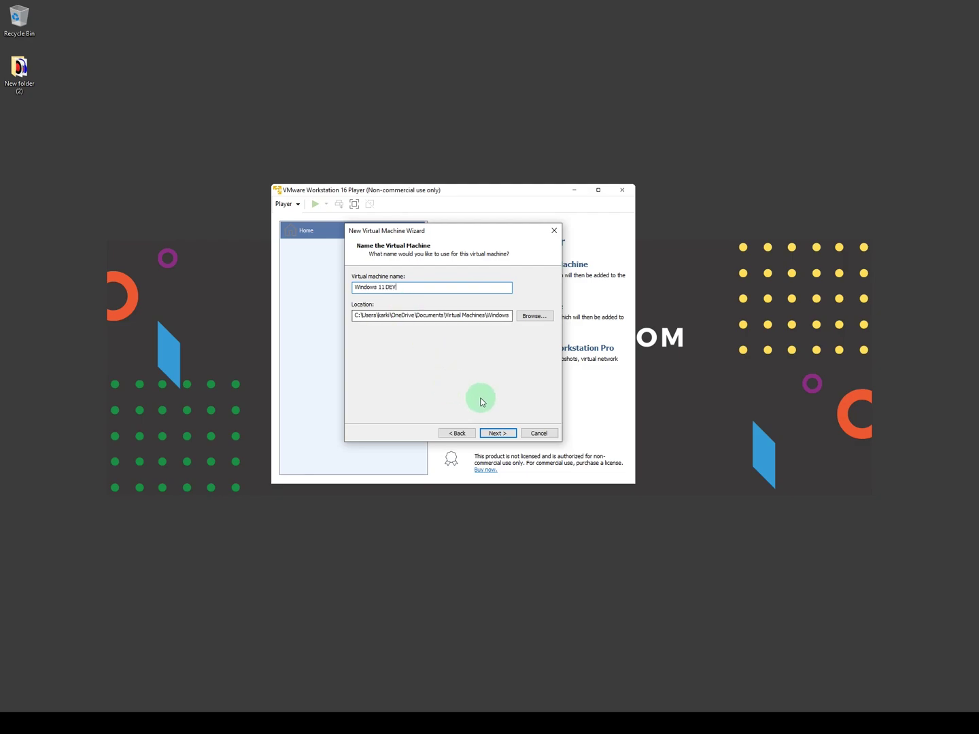
pyautogui.click(497, 433)
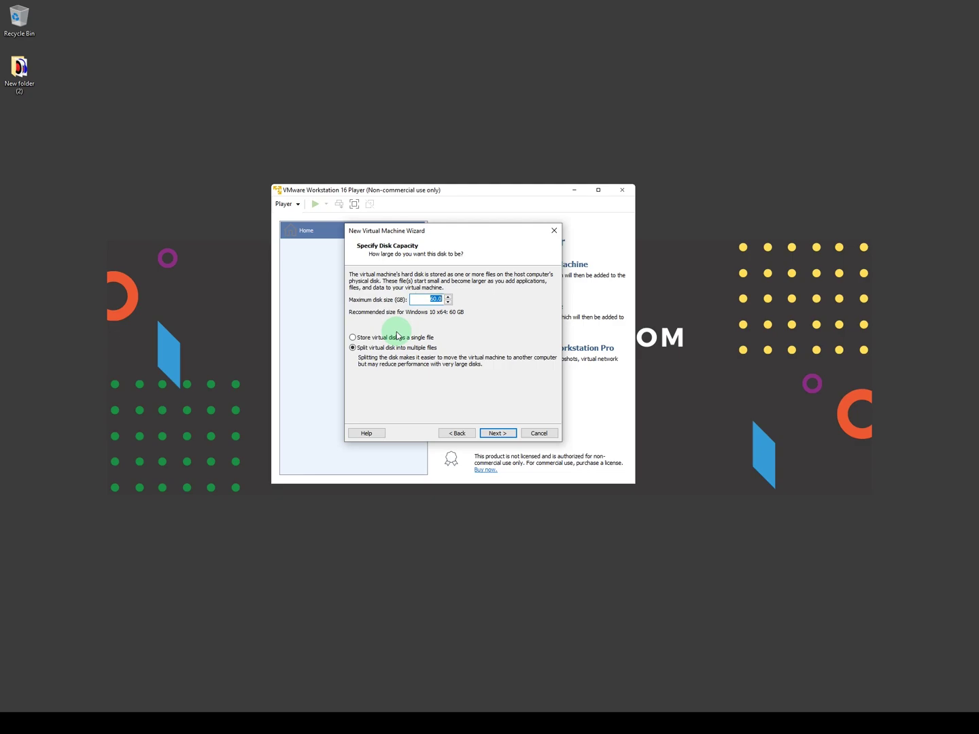
pyautogui.click(368, 347)
pyautogui.click(494, 431)
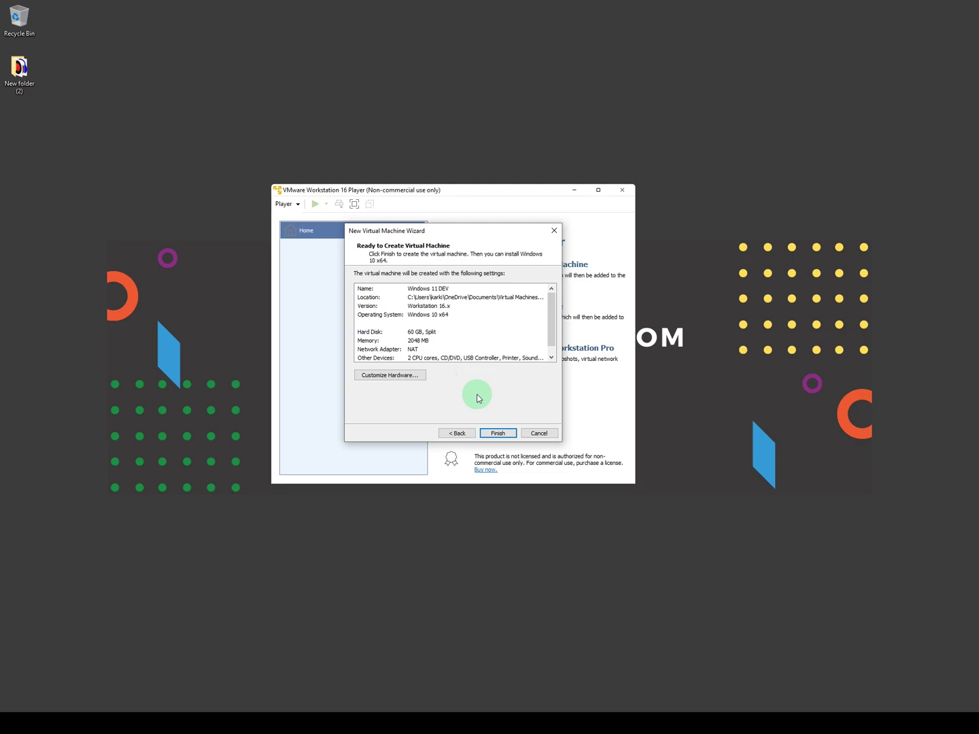
# Step: In Customize Hardware, raise the memory to 2704 MB
pyautogui.click(389, 376)
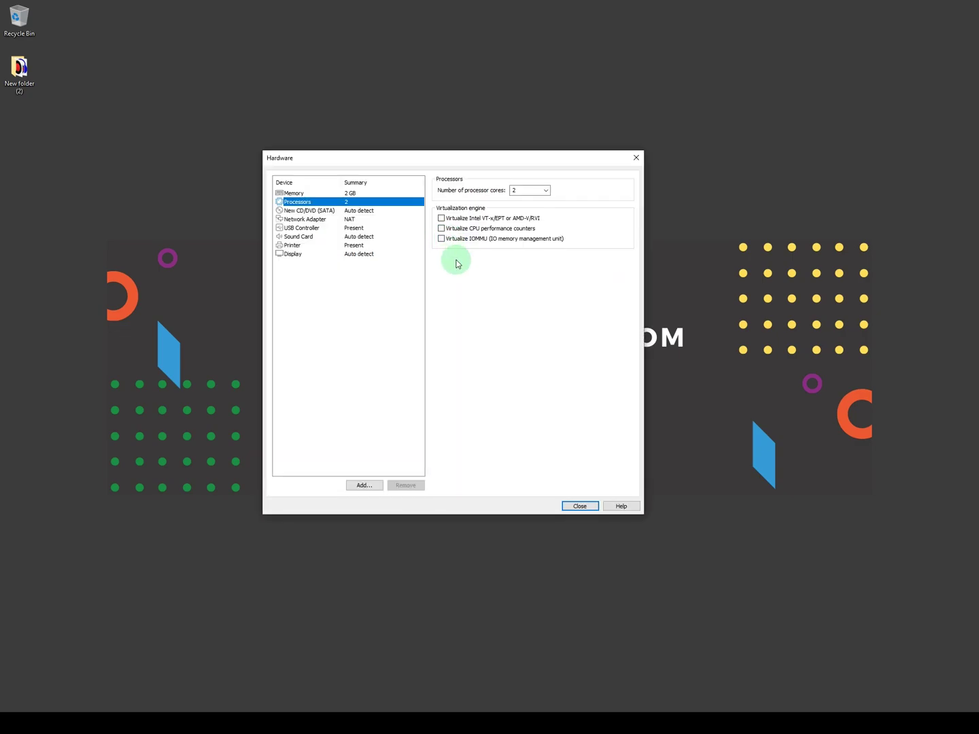
pyautogui.click(321, 193)
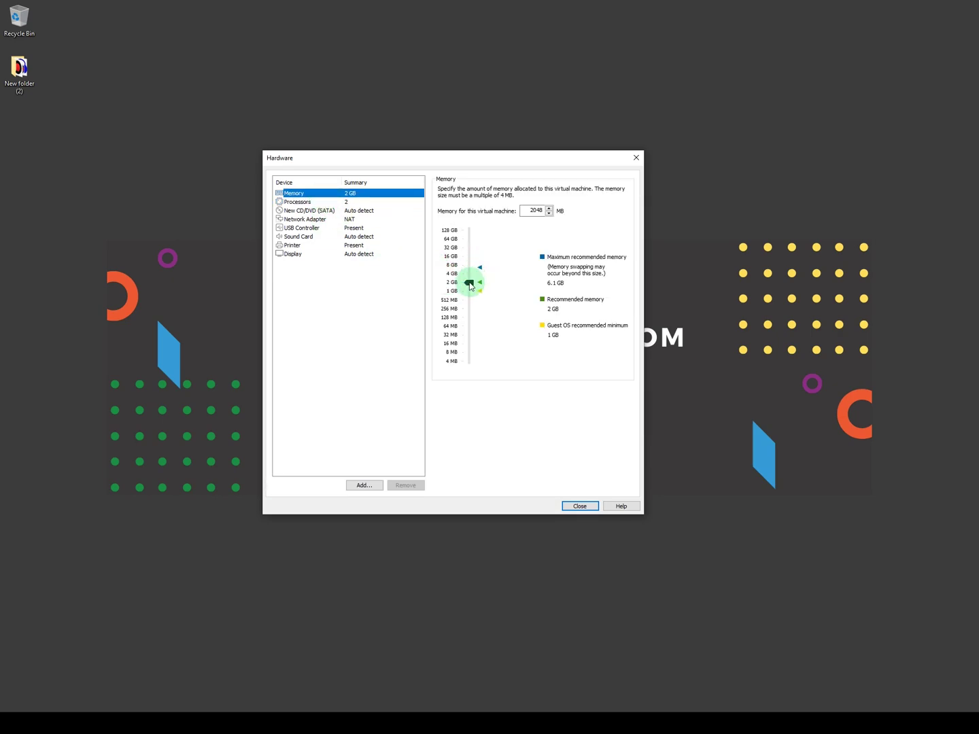
pyautogui.click(469, 283)
pyautogui.moveTo(469, 285); pyautogui.dragTo(471, 282)
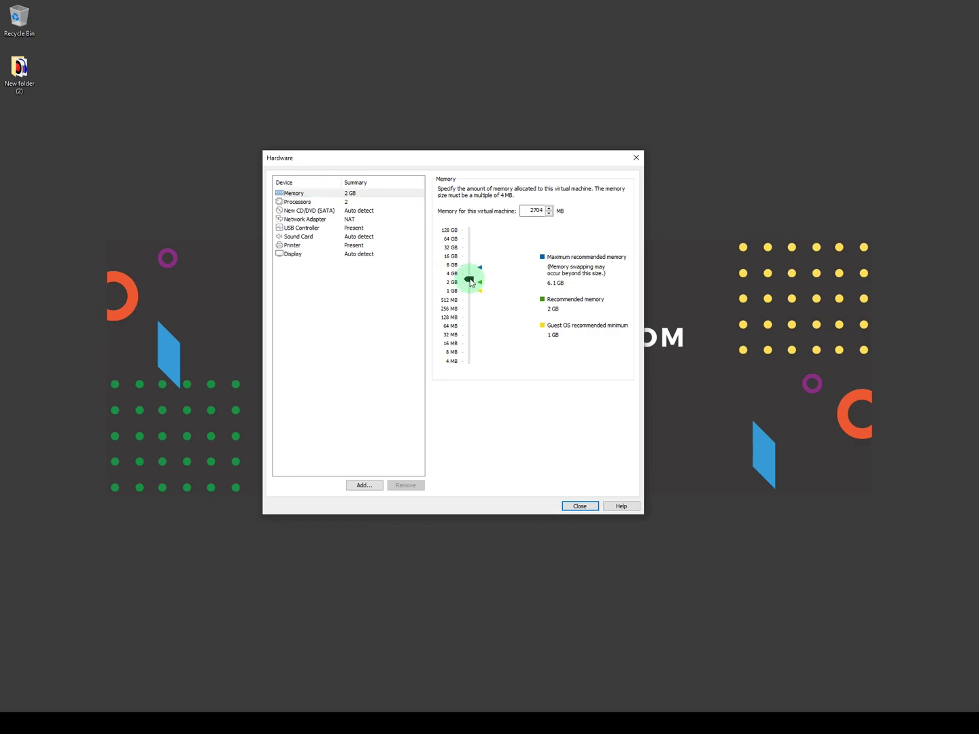
# Step: Set the processor cores to 3 and close the hardware settings
pyautogui.click(299, 202)
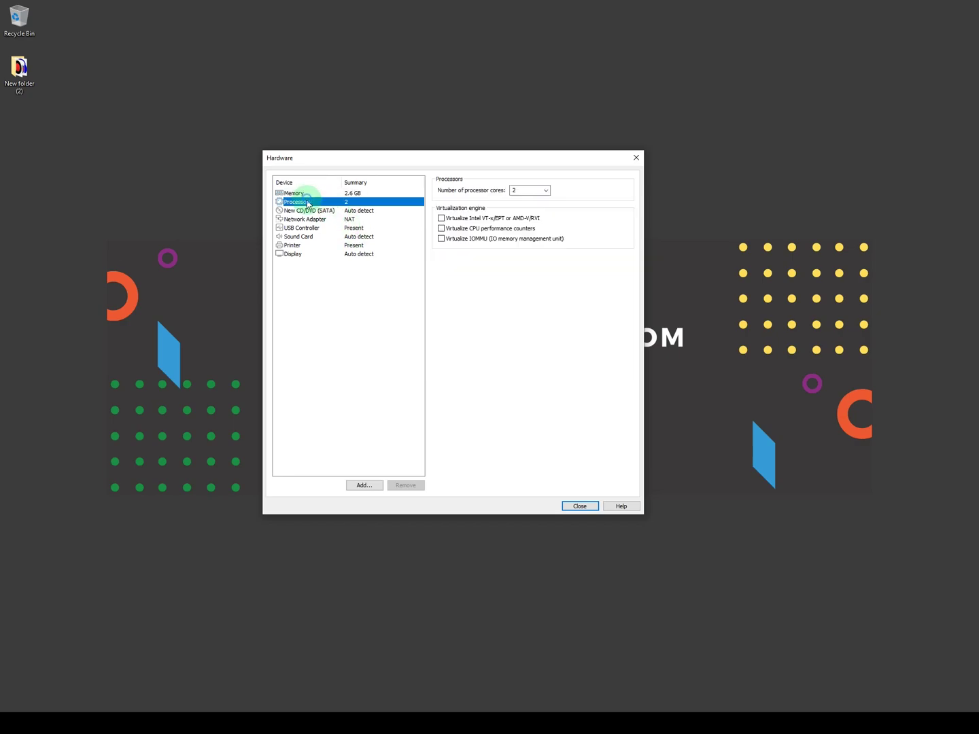
pyautogui.click(516, 200)
pyautogui.click(547, 192)
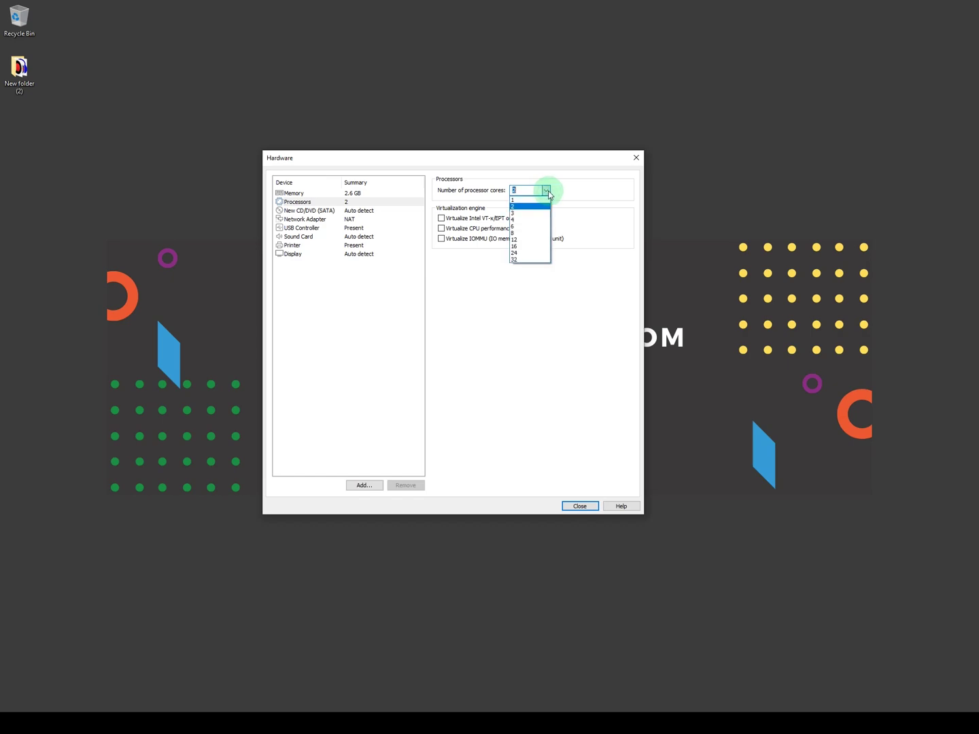
pyautogui.click(547, 192)
pyautogui.click(527, 193)
pyautogui.click(546, 192)
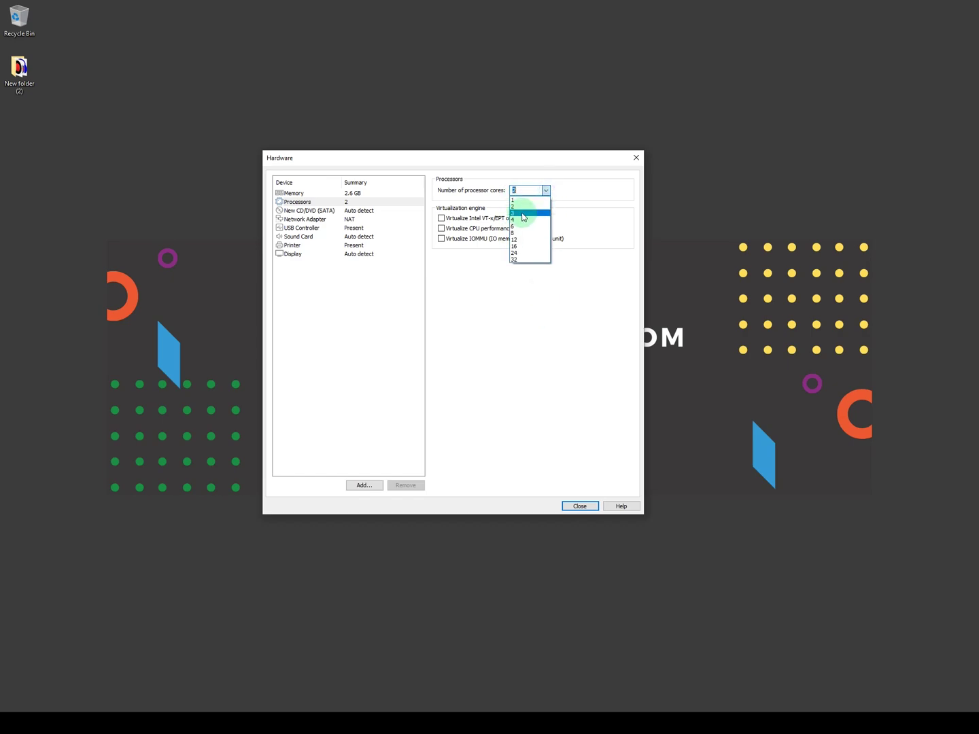
pyautogui.click(524, 217)
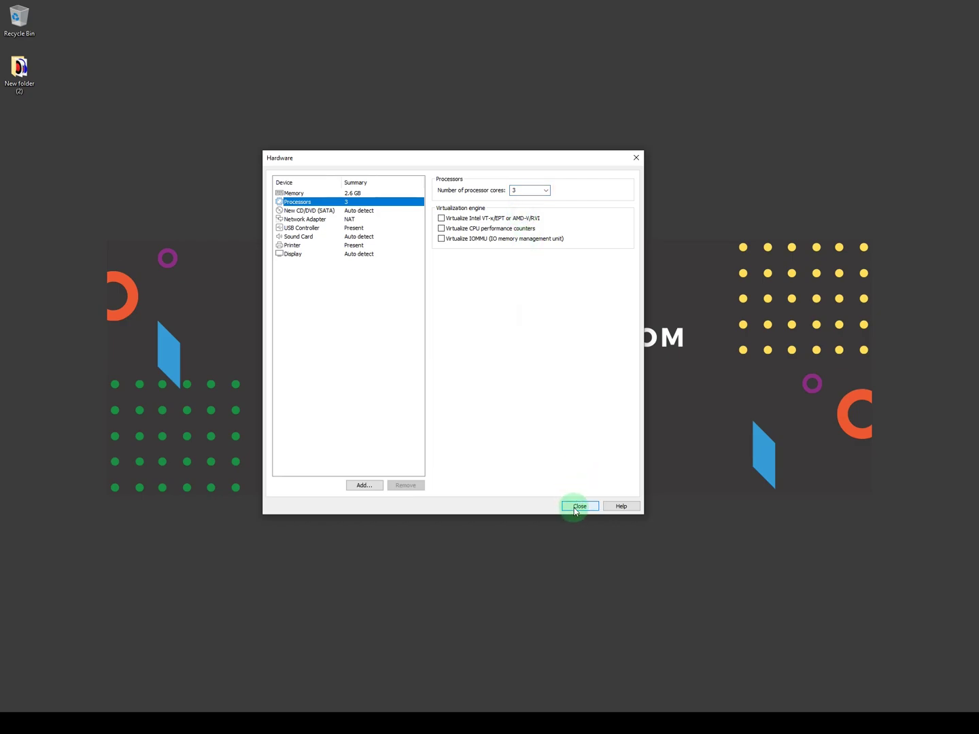
pyautogui.click(580, 506)
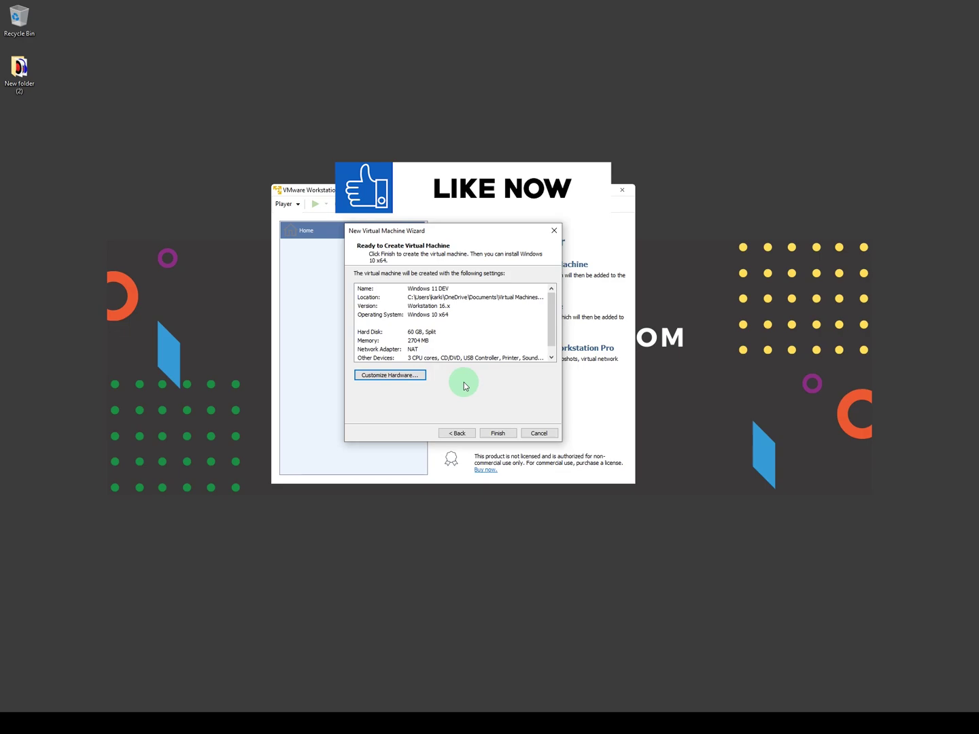
# Step: Recheck the processor settings, then finish creating Windows 11 DEV
pyautogui.click(425, 378)
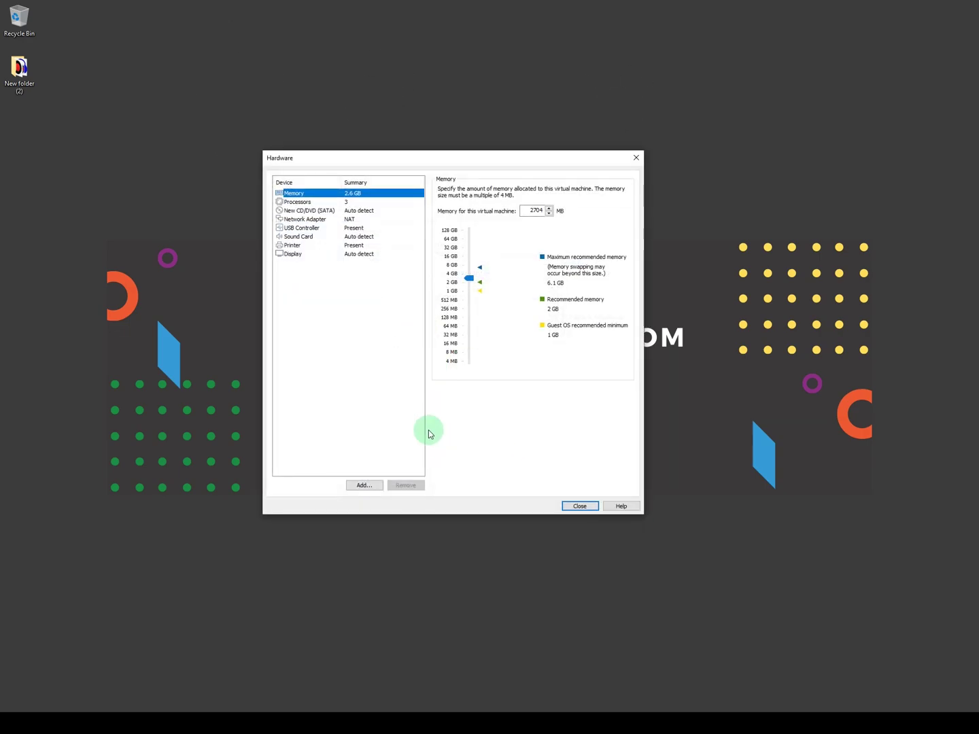
pyautogui.click(316, 202)
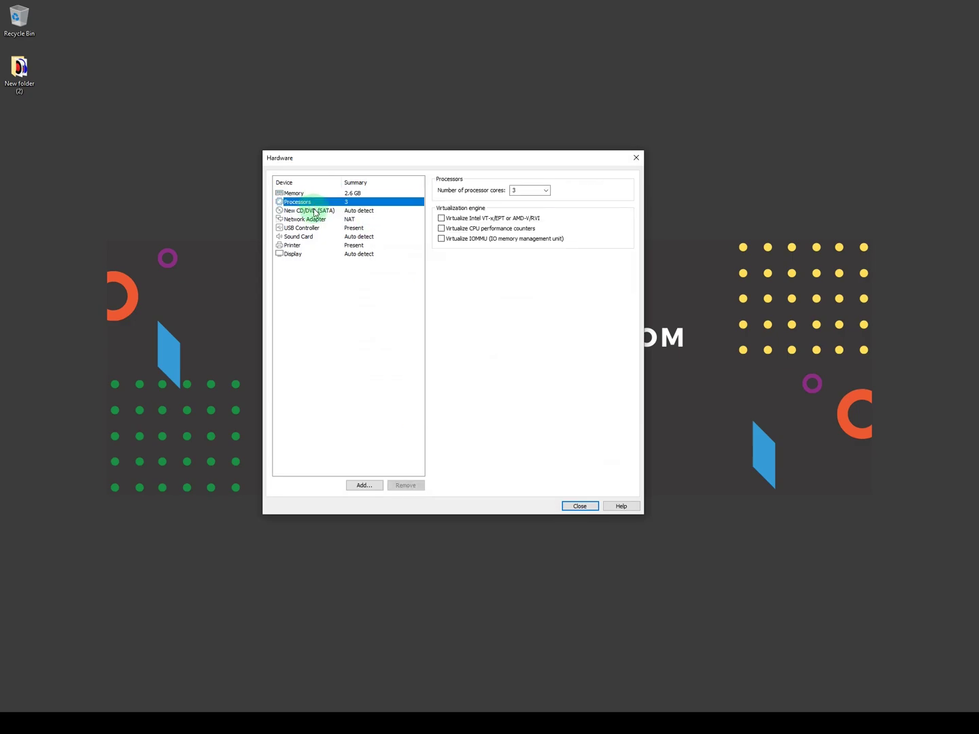
pyautogui.click(577, 505)
pyautogui.click(500, 434)
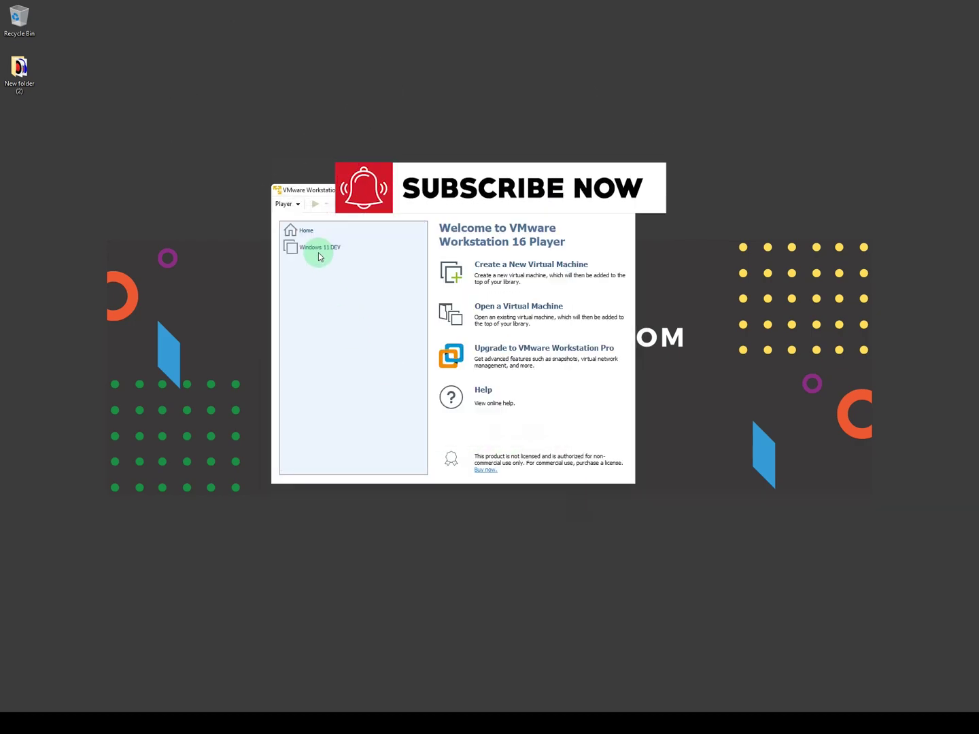
# Step: Add a new CD/DVD drive to the Windows 11 DEV machine's hardware
pyautogui.click(320, 251)
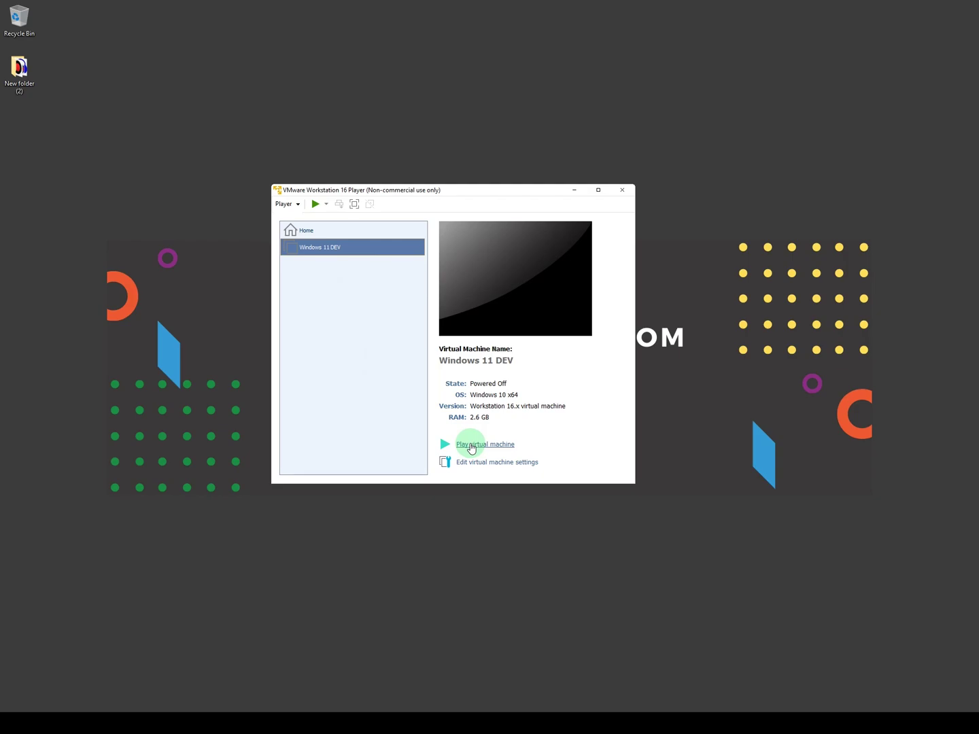
pyautogui.click(488, 465)
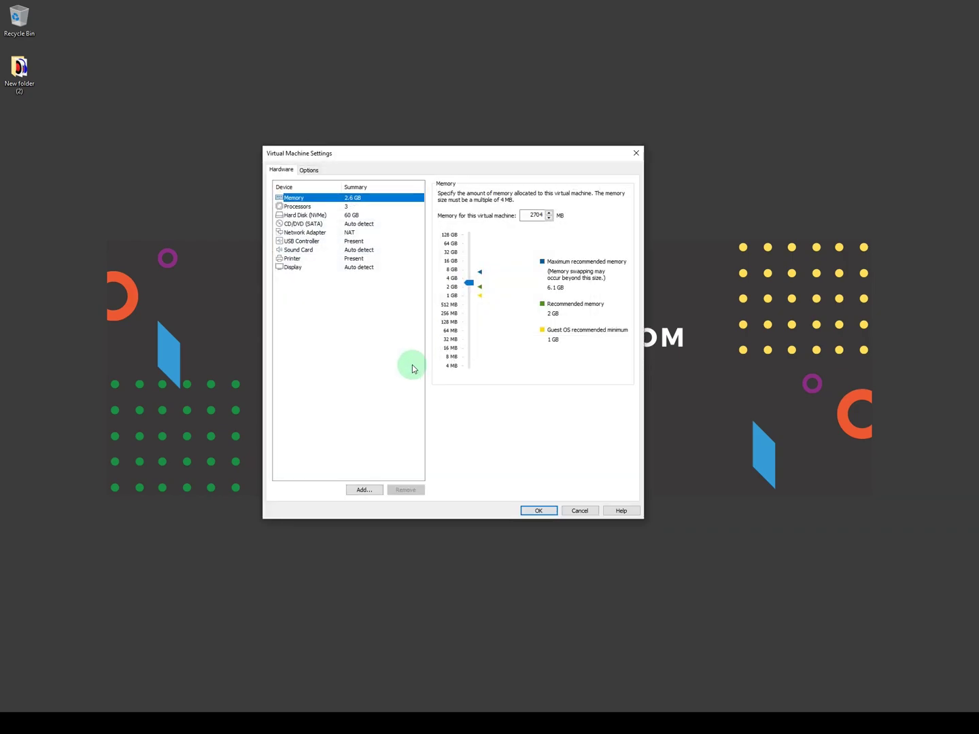
pyautogui.click(370, 490)
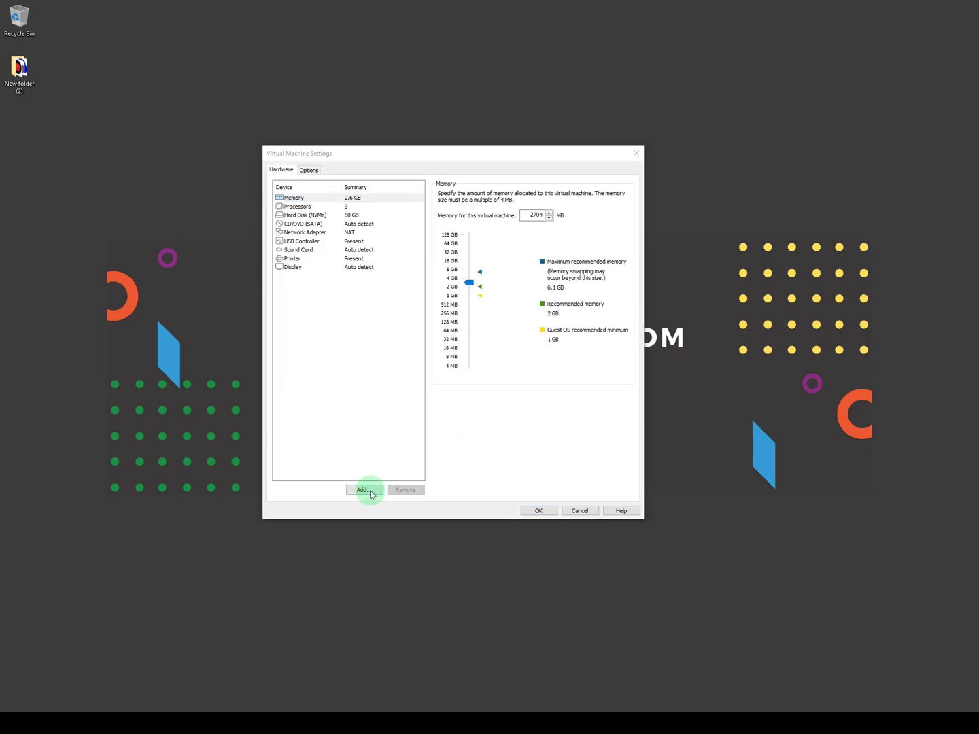
pyautogui.click(368, 299)
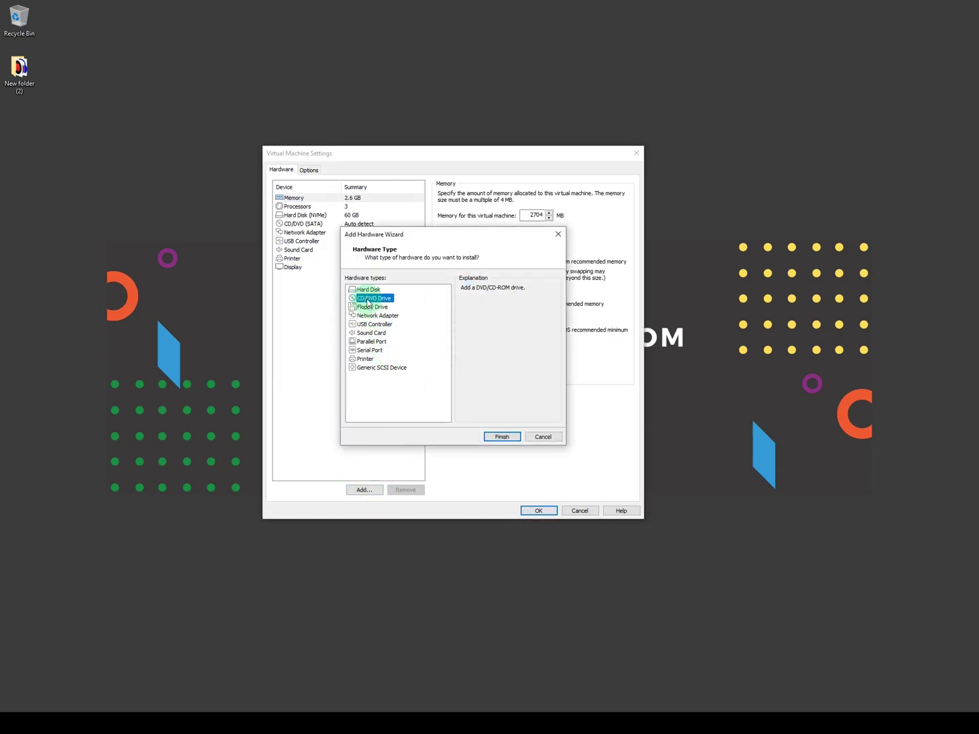
pyautogui.click(501, 436)
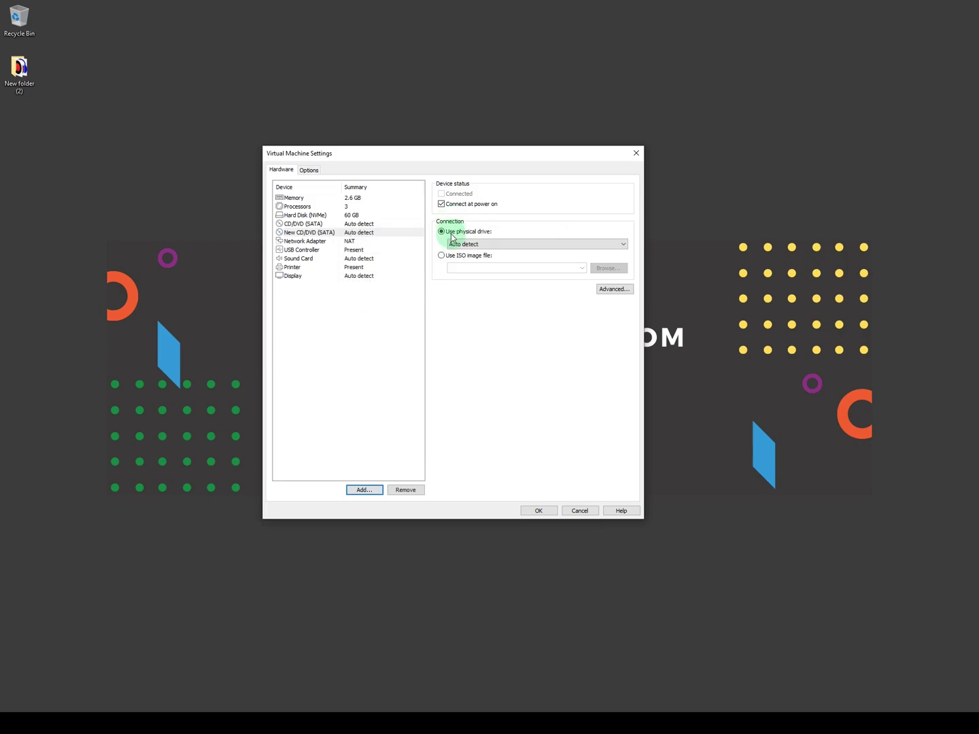
# Step: Point the new drive at D:\Windows 11\Windows 11 Dev Build.iso and save the settings
pyautogui.click(443, 256)
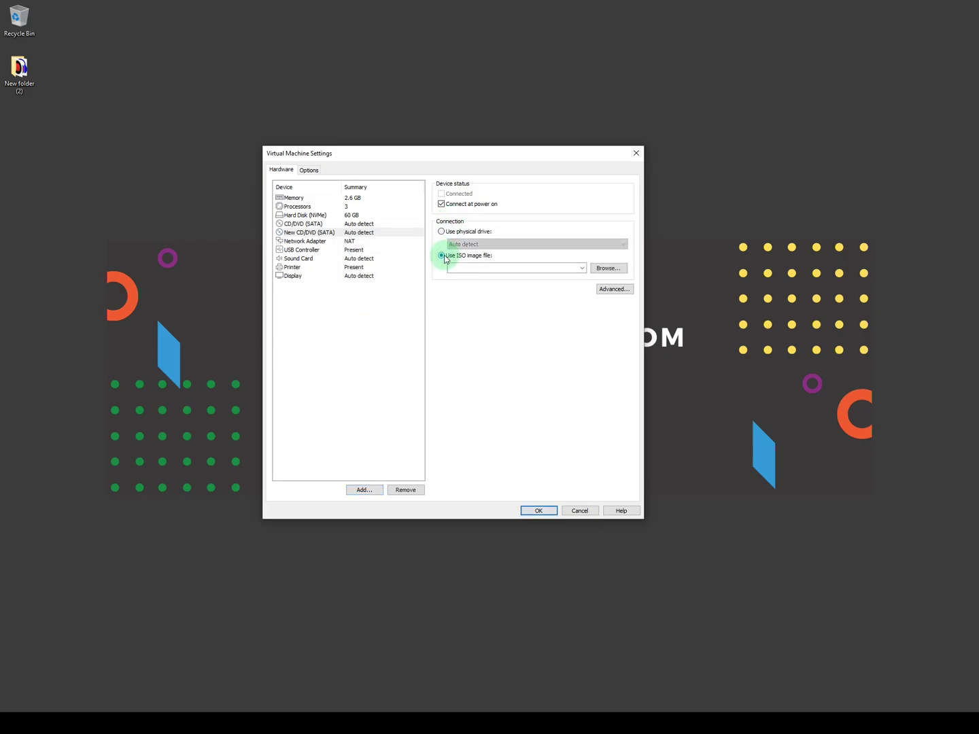
pyautogui.click(602, 270)
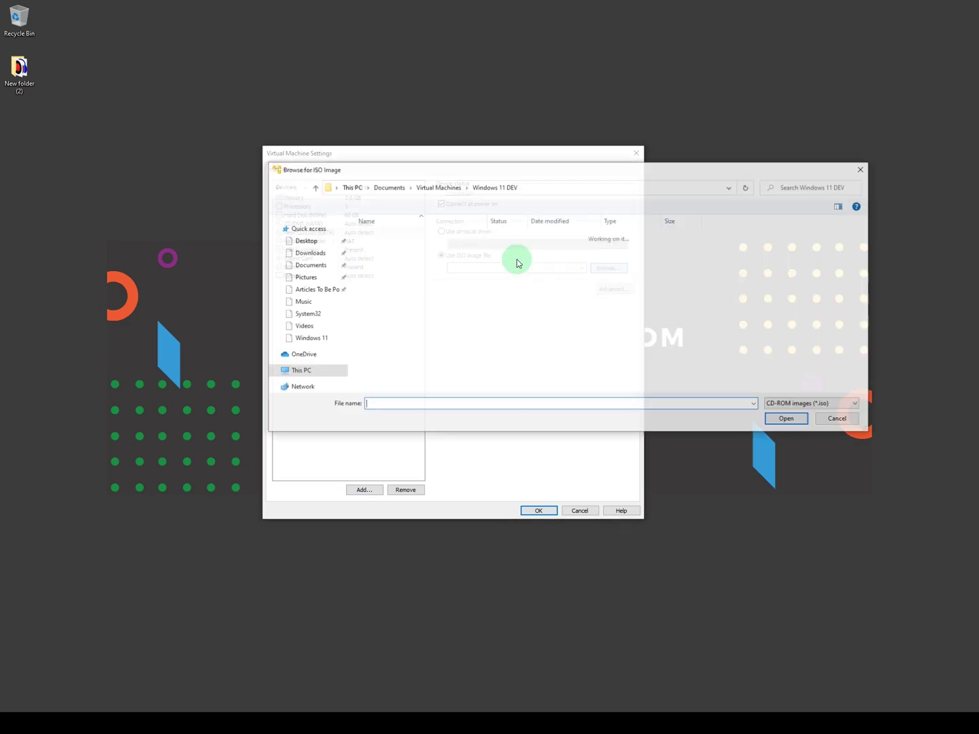
pyautogui.click(304, 371)
pyautogui.doubleClick(548, 352)
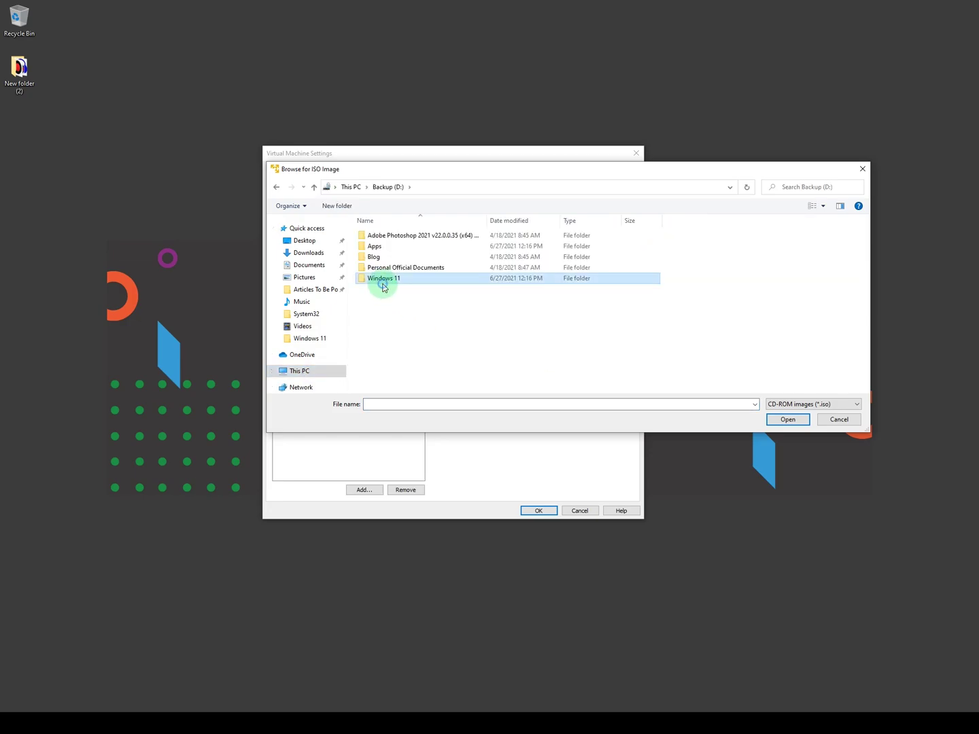
pyautogui.doubleClick(384, 278)
pyautogui.click(394, 238)
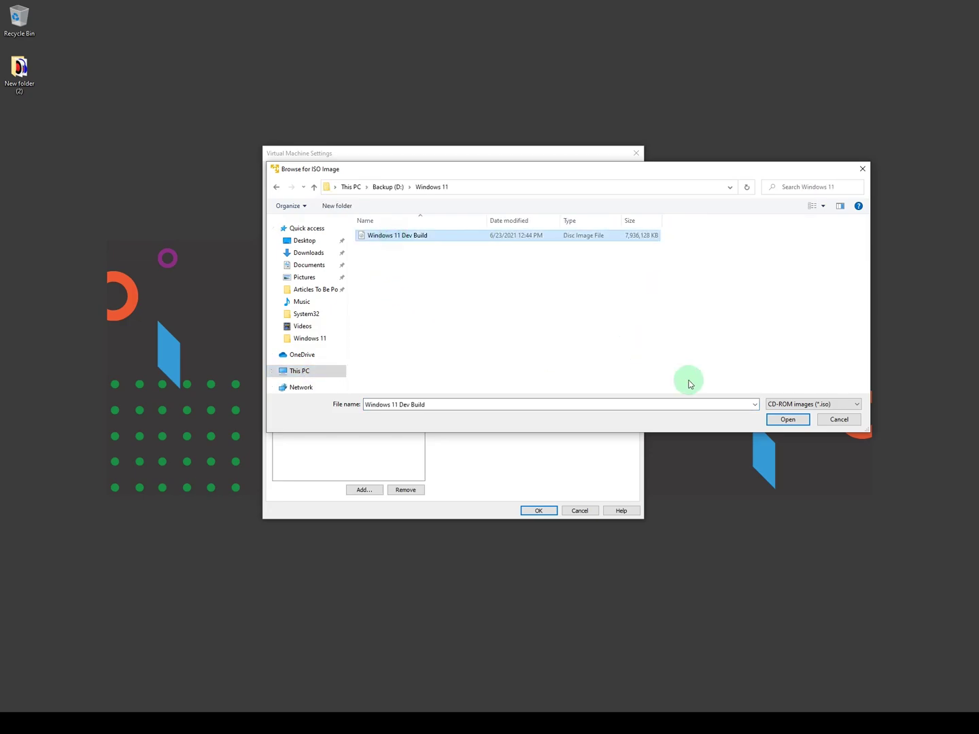
pyautogui.click(787, 419)
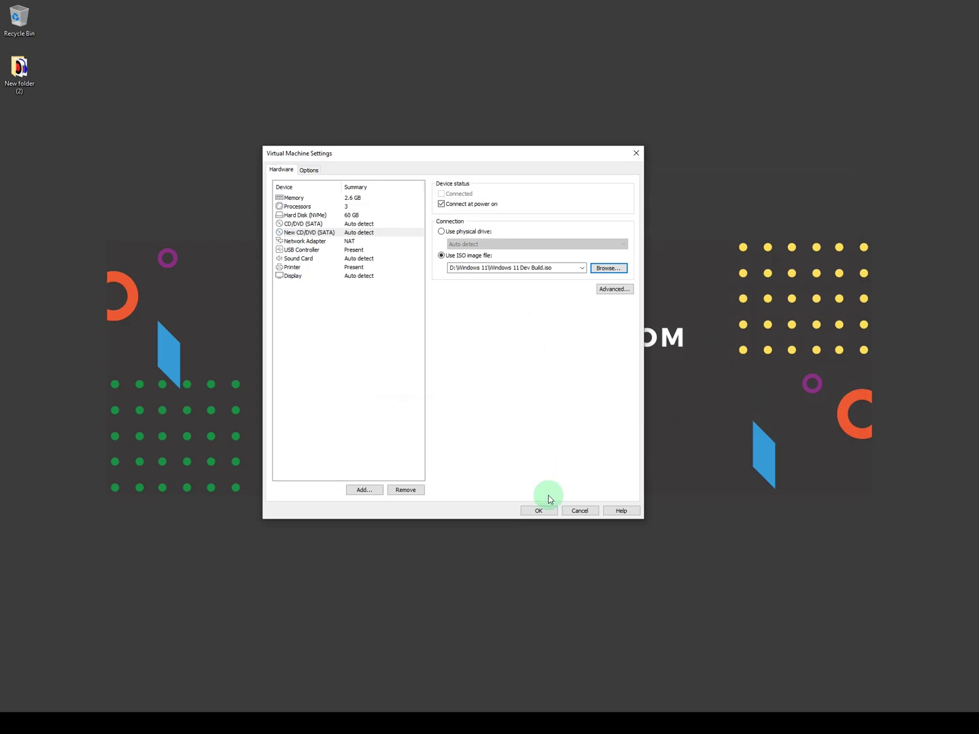
pyautogui.click(541, 511)
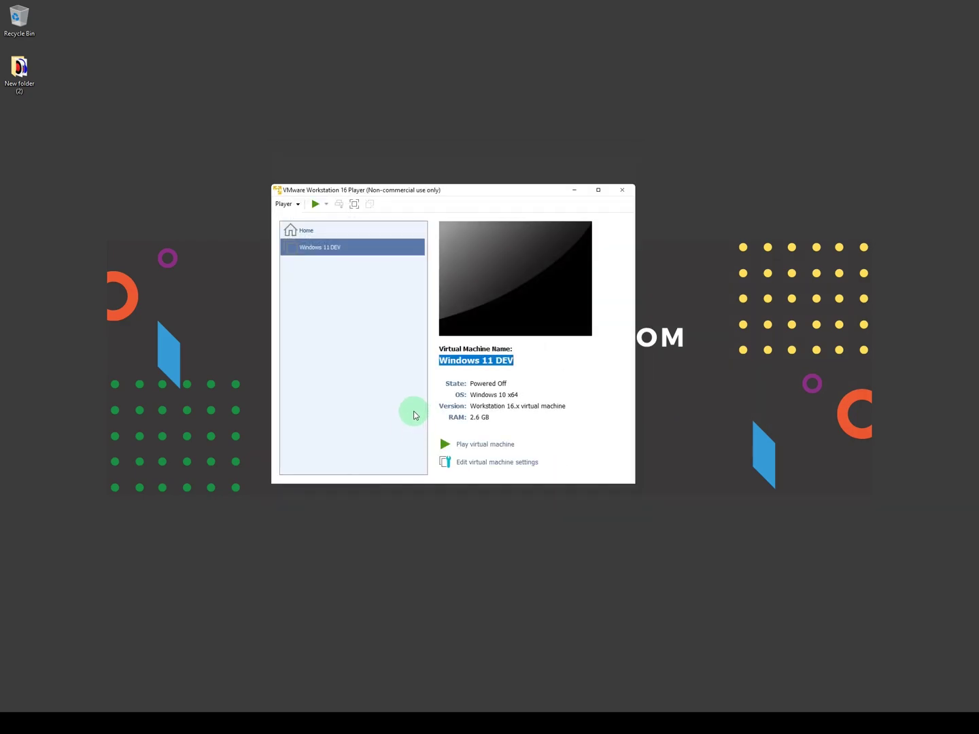
# Step: Power on Windows 11 DEV, answer Yes to the sata0:1 prompt, and postpone the VMware Tools update
pyautogui.click(491, 446)
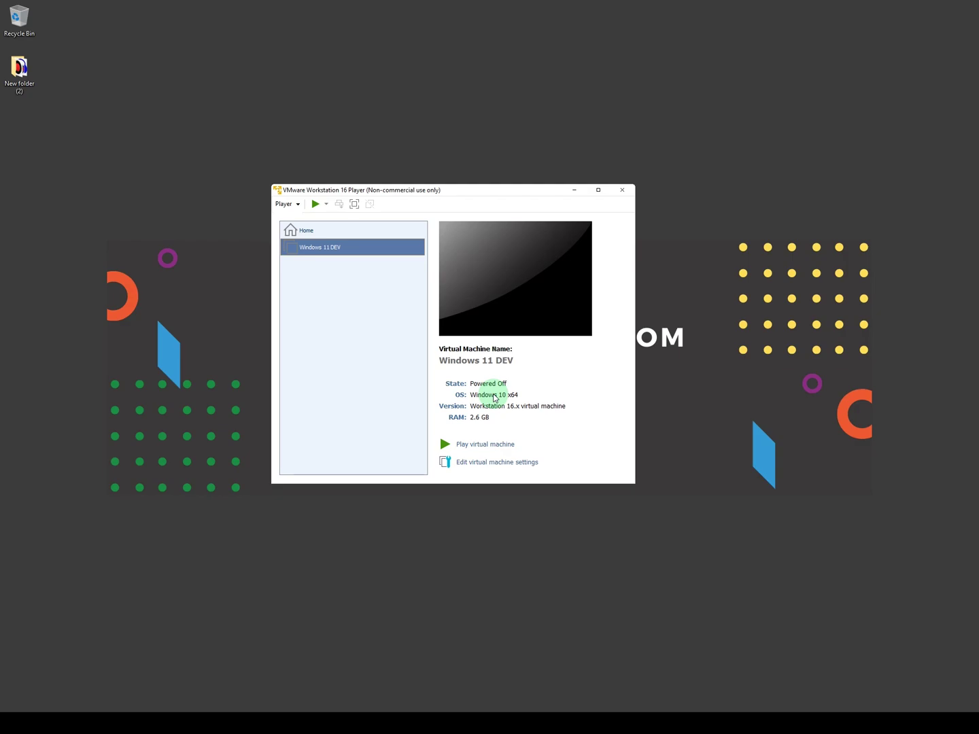
pyautogui.click(492, 444)
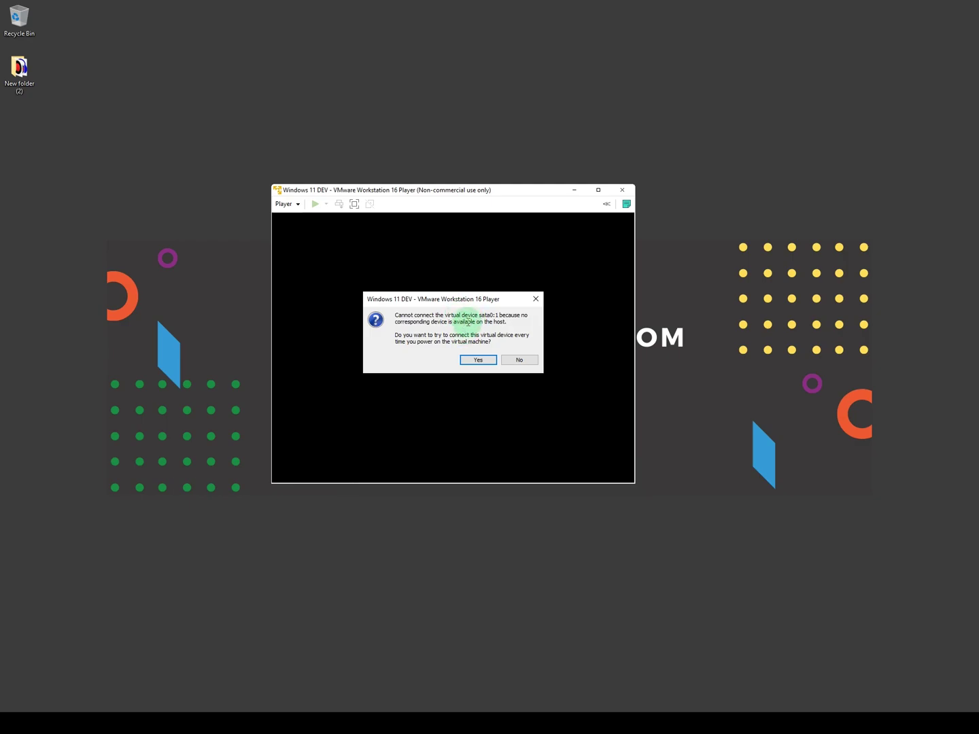
pyautogui.click(480, 360)
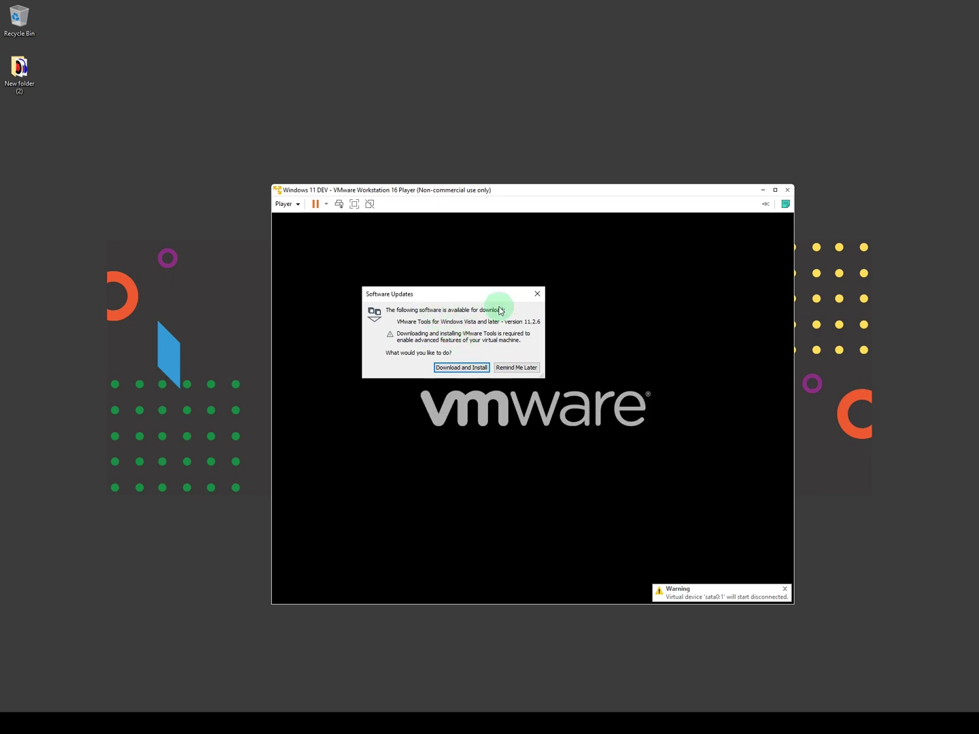
pyautogui.click(507, 369)
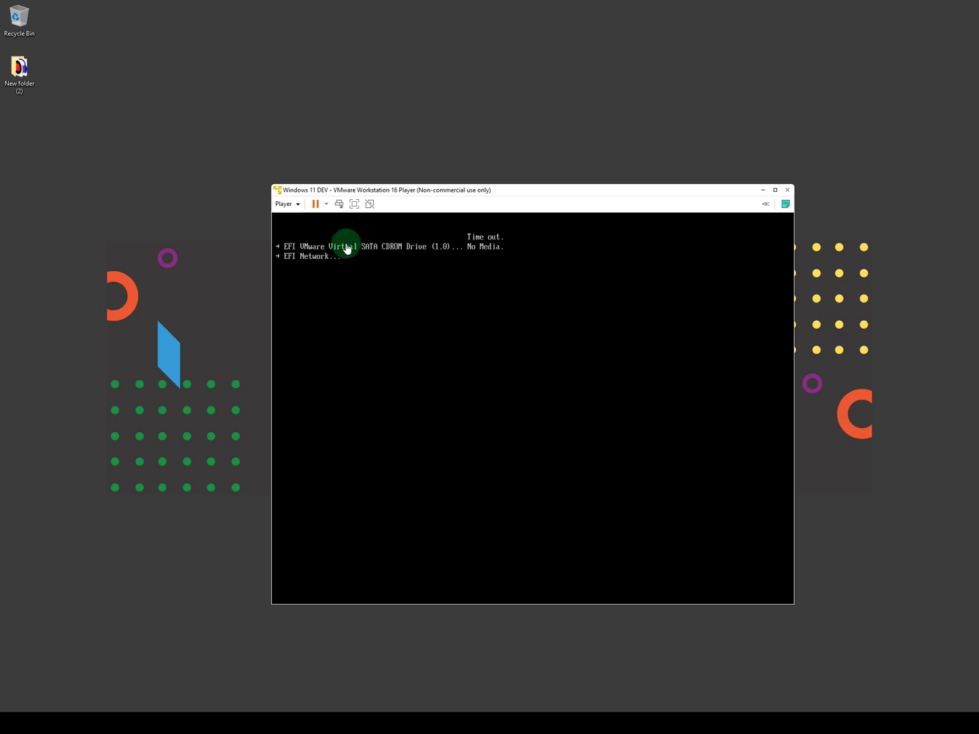
# Step: Restart the guest and press Enter inside the VM to boot from the Windows 11 ISO
pyautogui.click(327, 204)
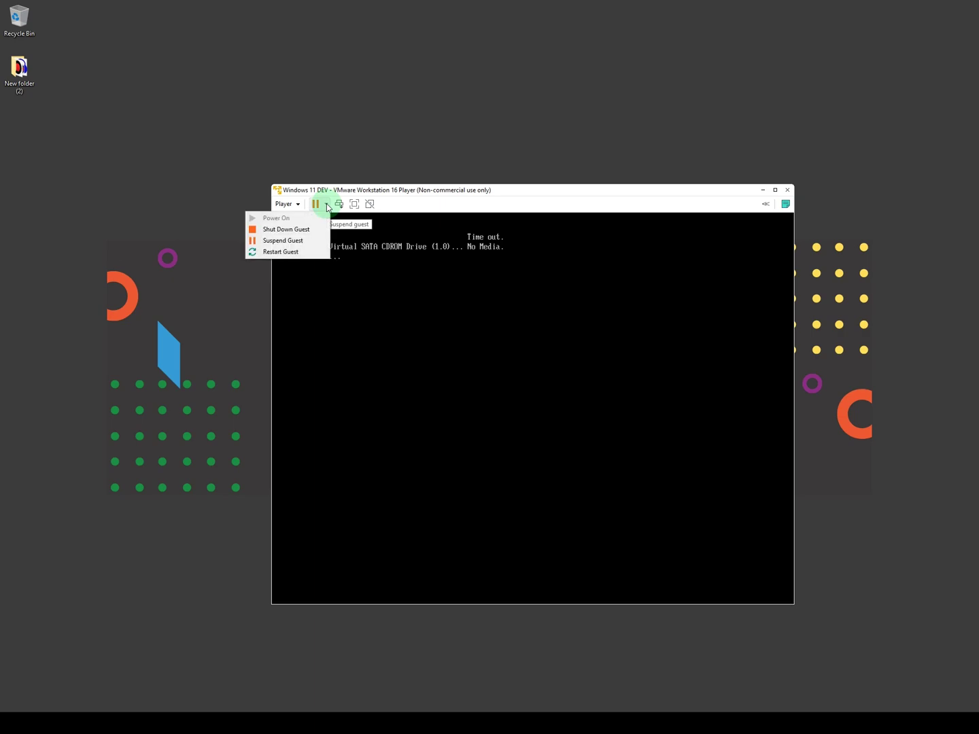
pyautogui.click(278, 253)
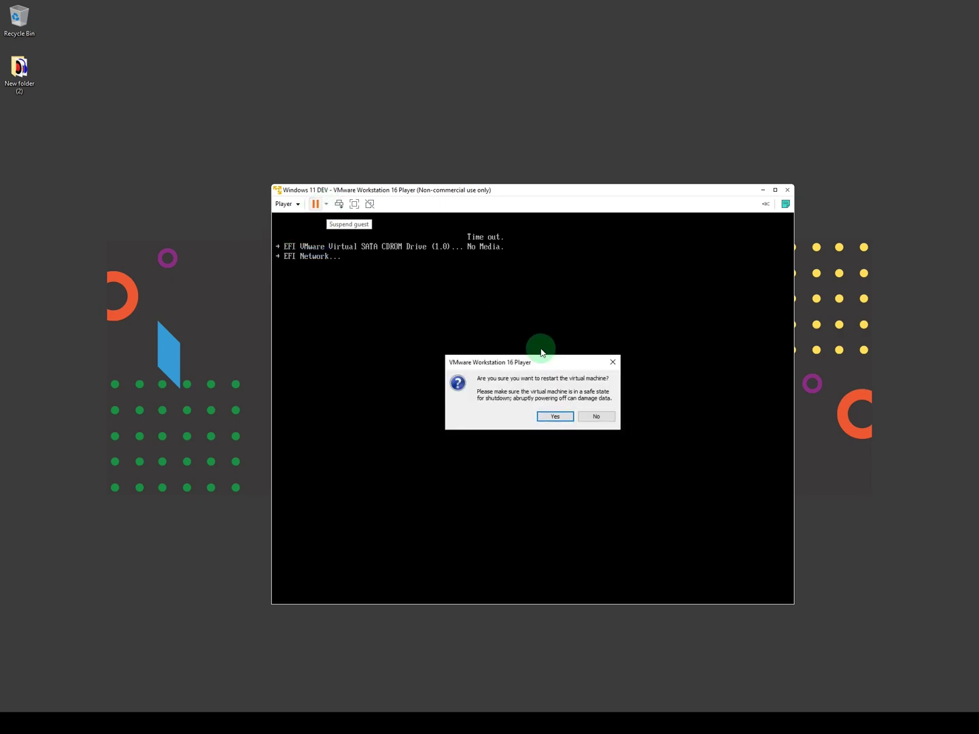
pyautogui.click(551, 419)
pyautogui.click(459, 303)
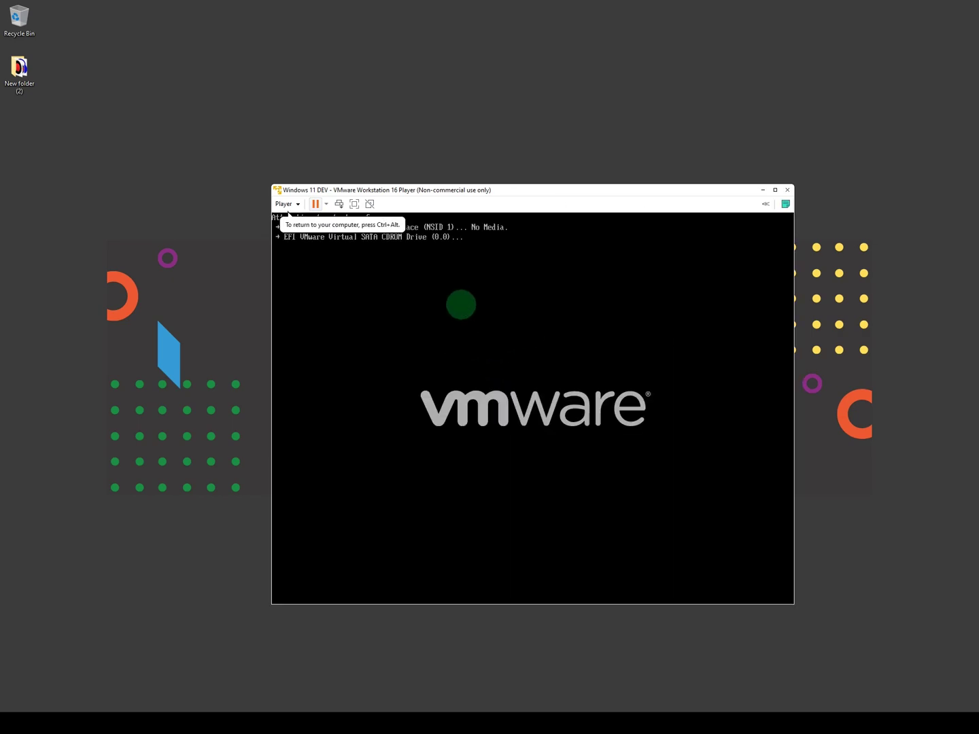
pyautogui.press('Return')
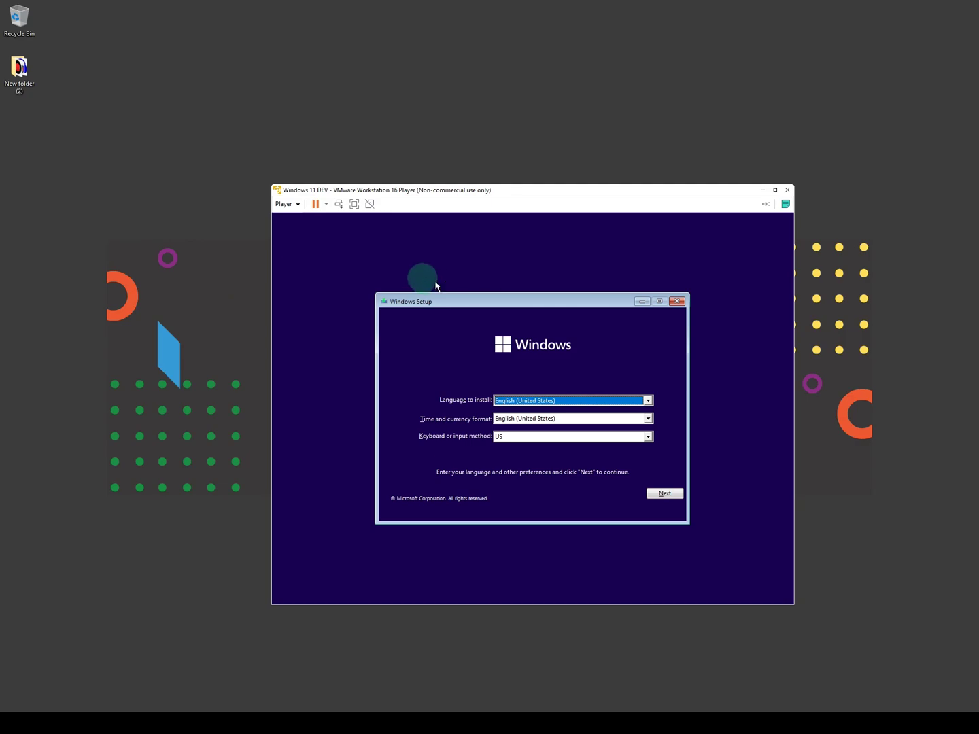
# Step: Keep the default language, start the install, and choose I don't have a product key
pyautogui.click(663, 493)
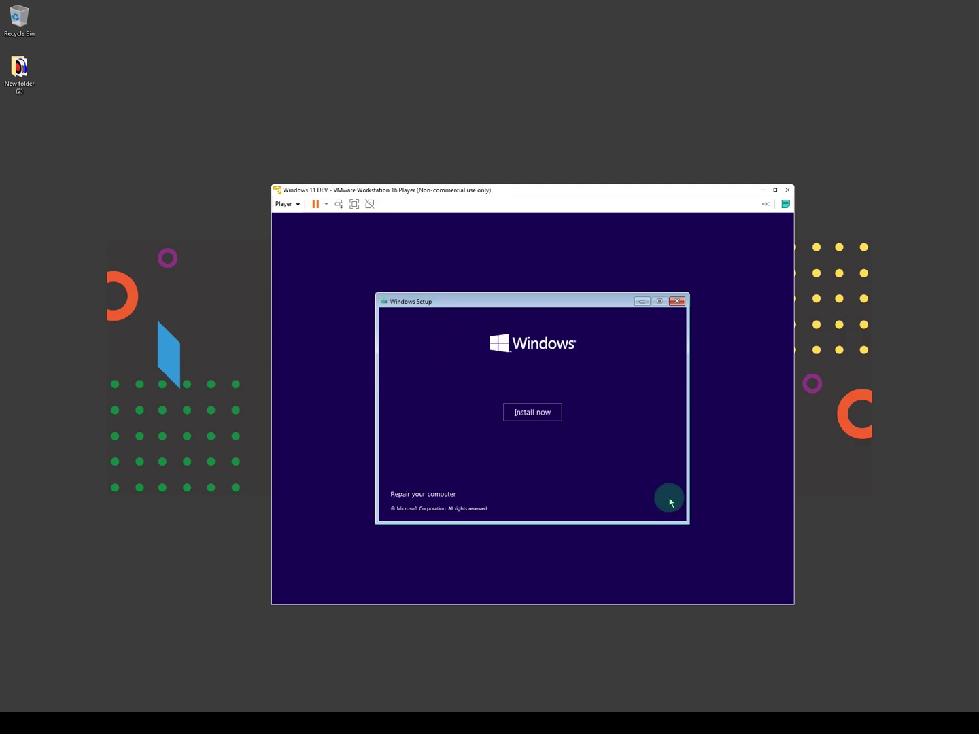
pyautogui.click(530, 410)
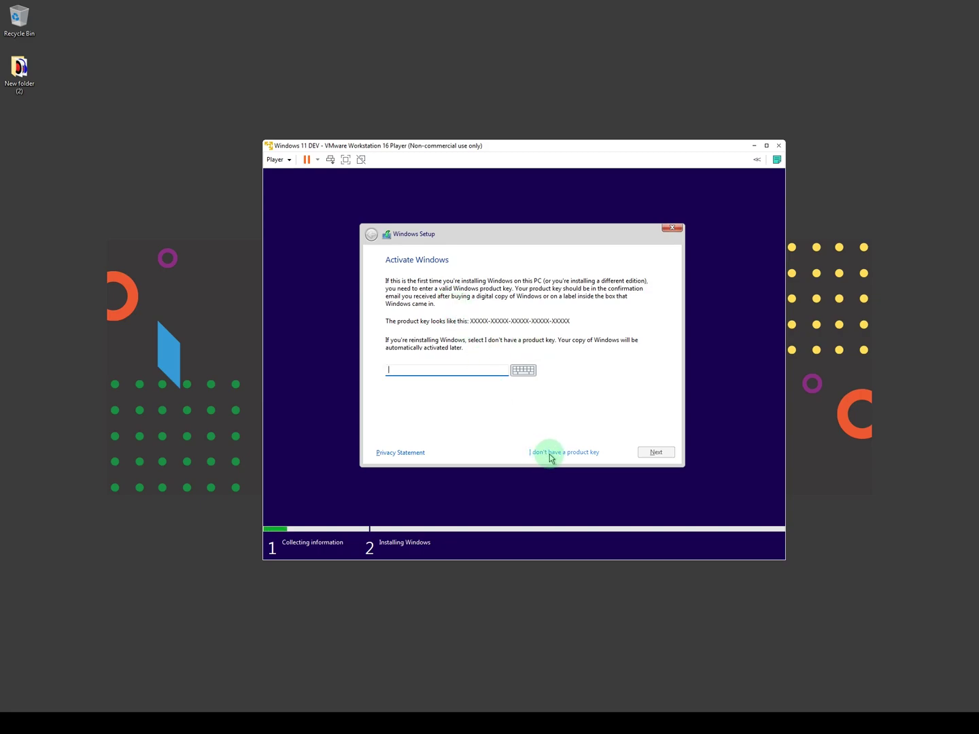
pyautogui.click(550, 455)
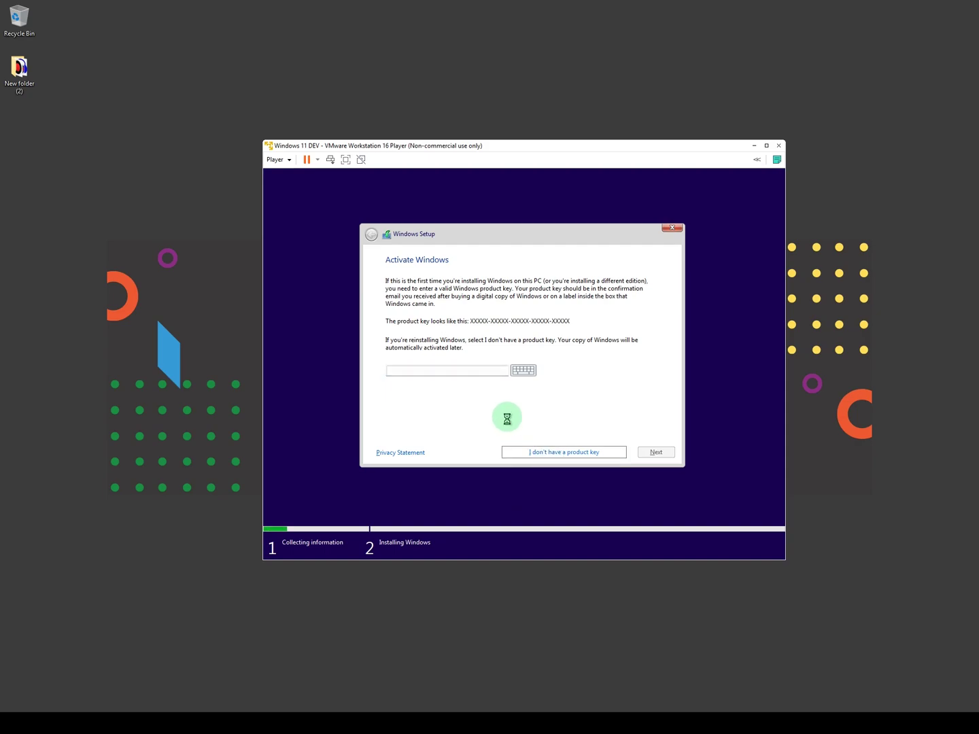
# Step: Select Windows 11 Pro as the edition and accept the Microsoft license terms
pyautogui.scroll(-2, 450, 316)
pyautogui.scroll(2, 438, 322)
pyautogui.scroll(-2, 428, 316)
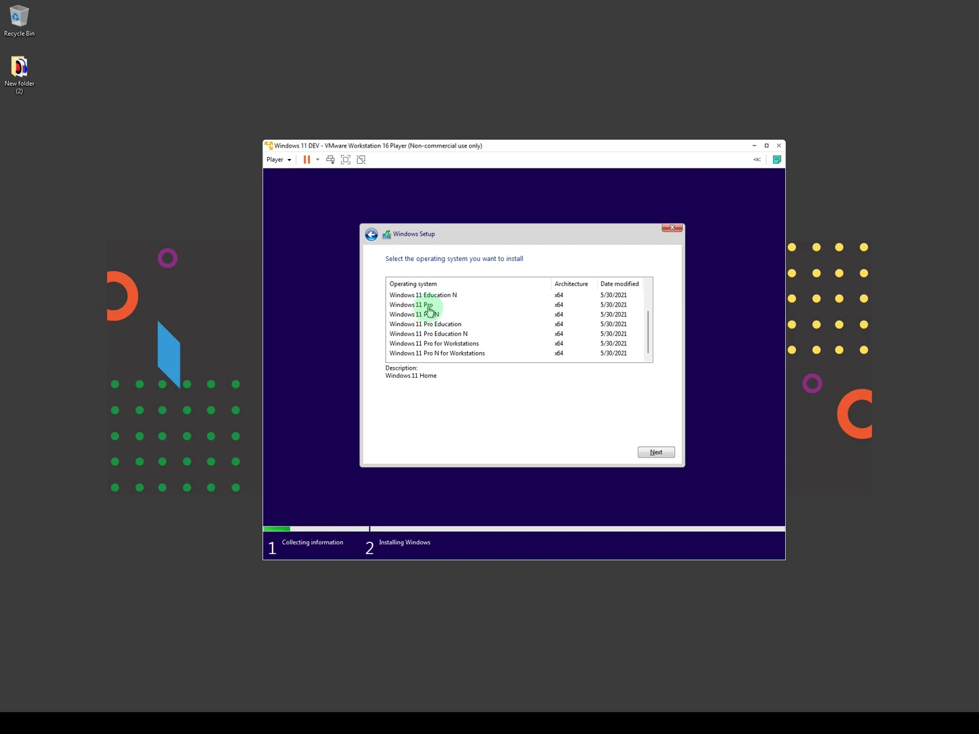
pyautogui.click(429, 306)
pyautogui.scroll(2, 432, 315)
pyautogui.scroll(-1, 415, 333)
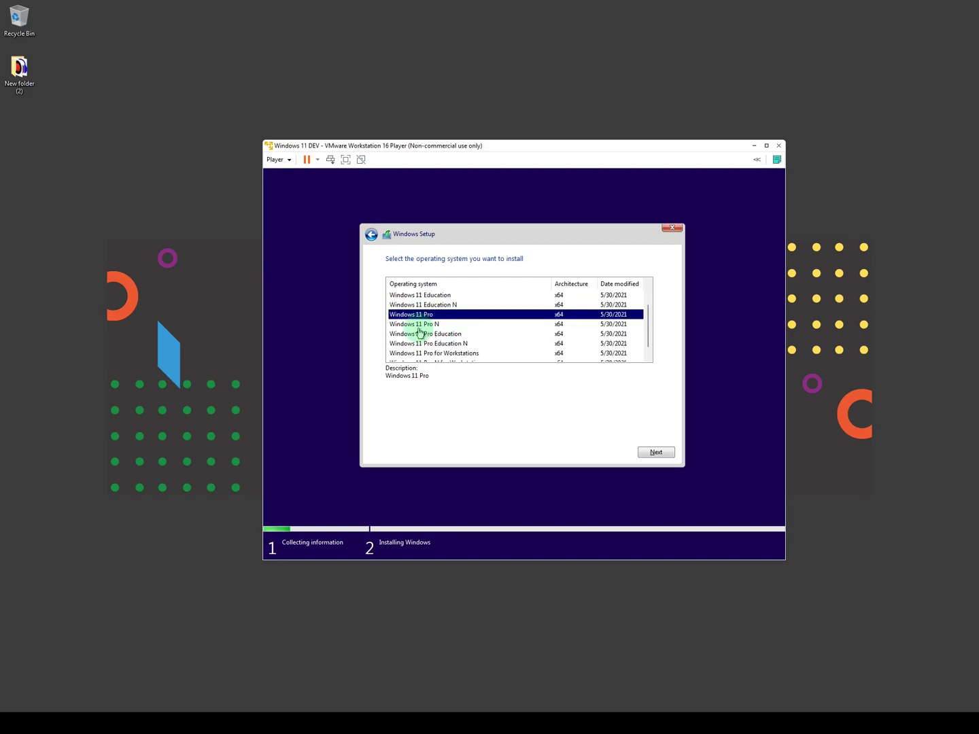
pyautogui.click(651, 453)
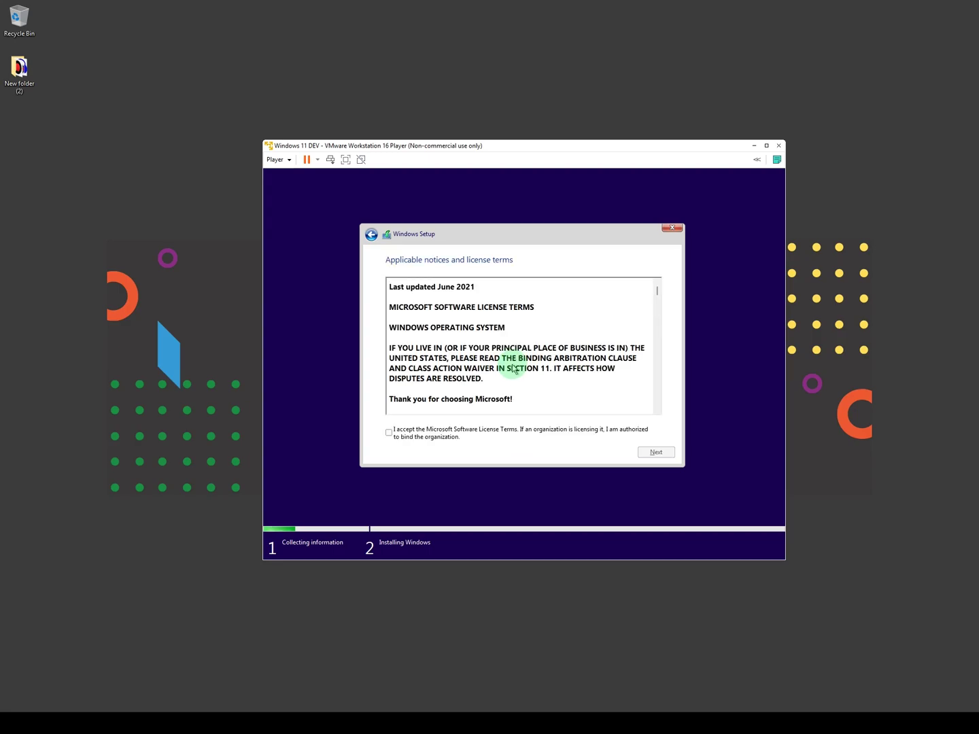
pyautogui.click(412, 433)
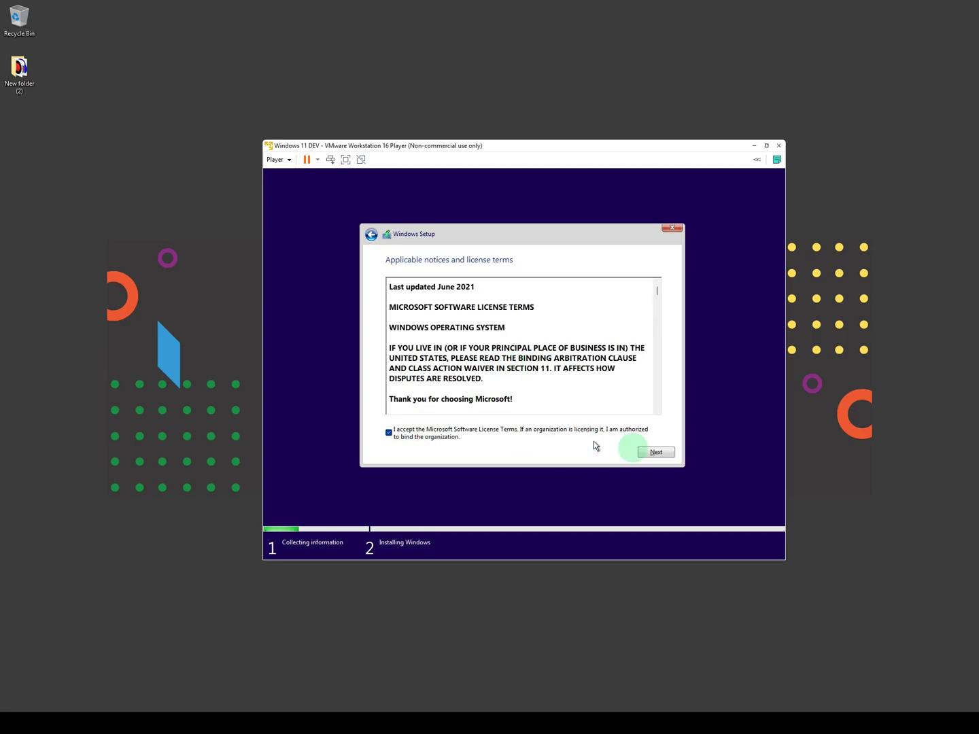
pyautogui.click(660, 450)
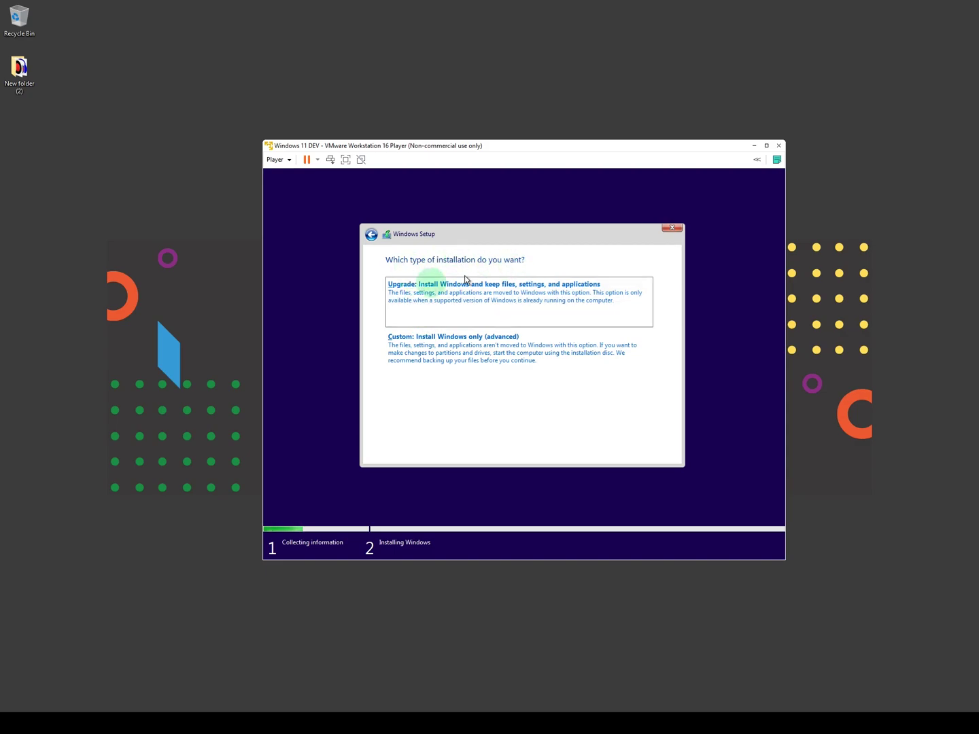
# Step: Choose a custom install and partition the unallocated 60 GB drive, allowing the extra system partitions
pyautogui.click(480, 364)
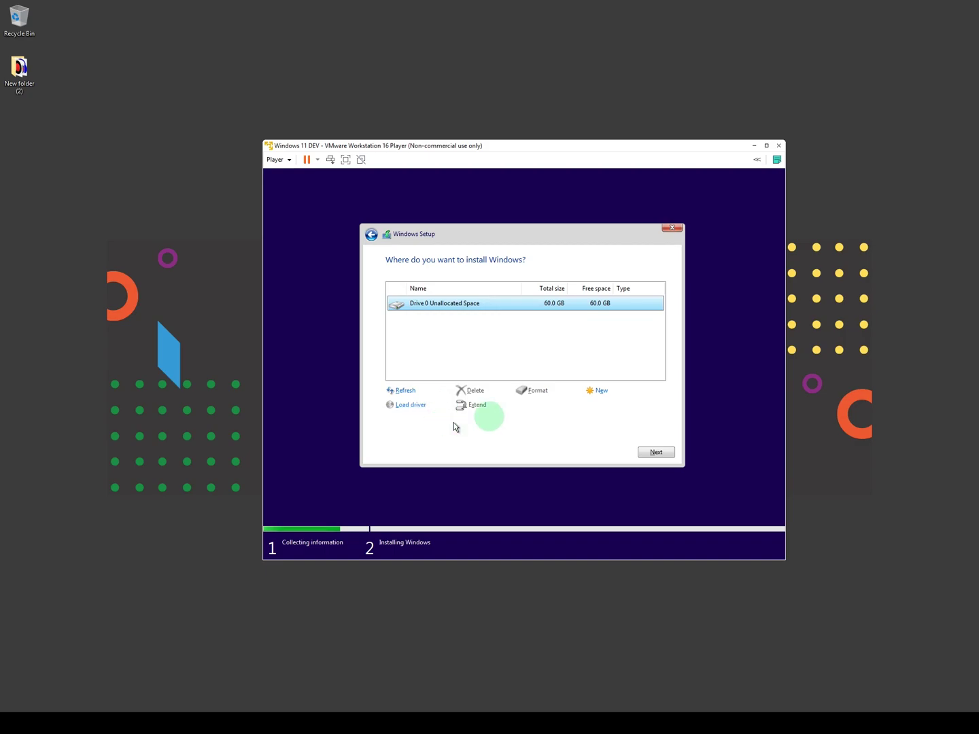
pyautogui.click(602, 392)
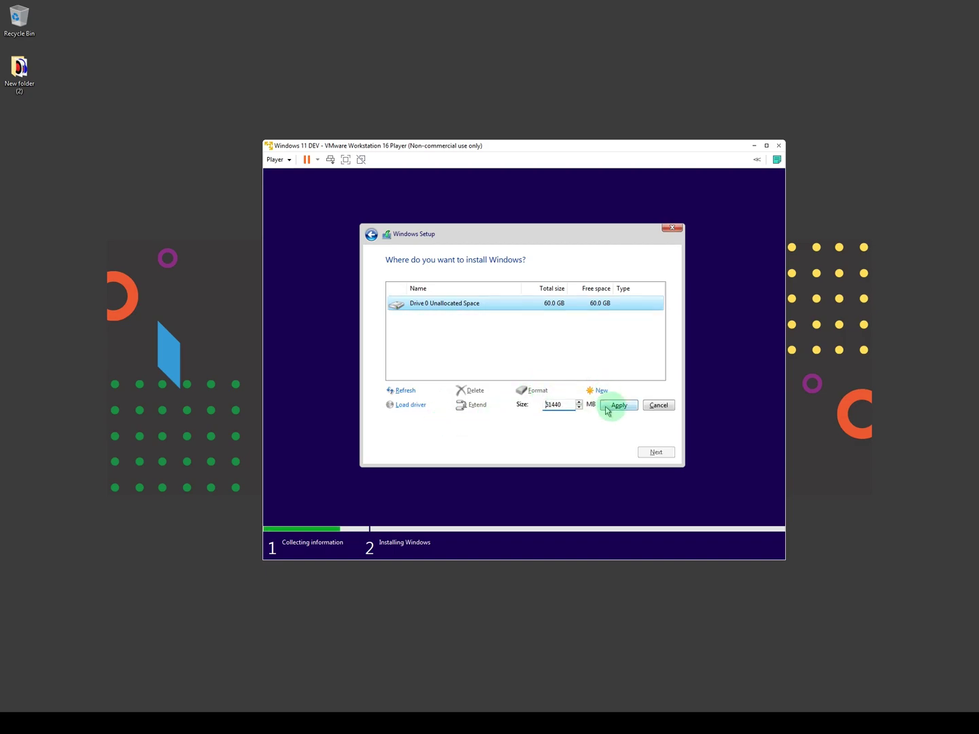
pyautogui.click(621, 409)
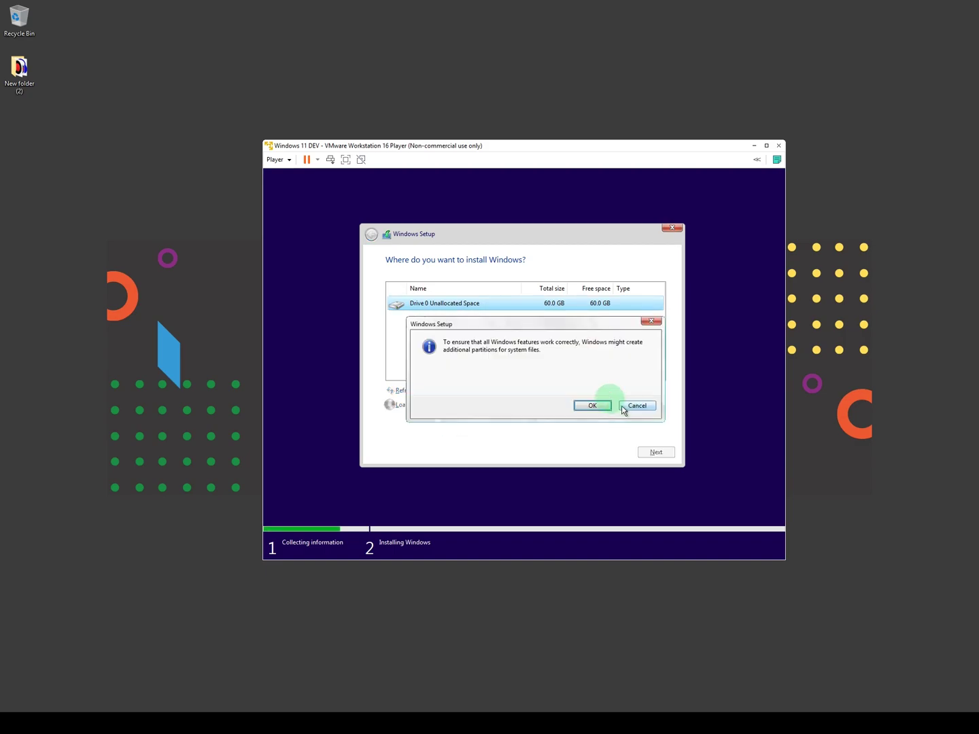
pyautogui.click(585, 405)
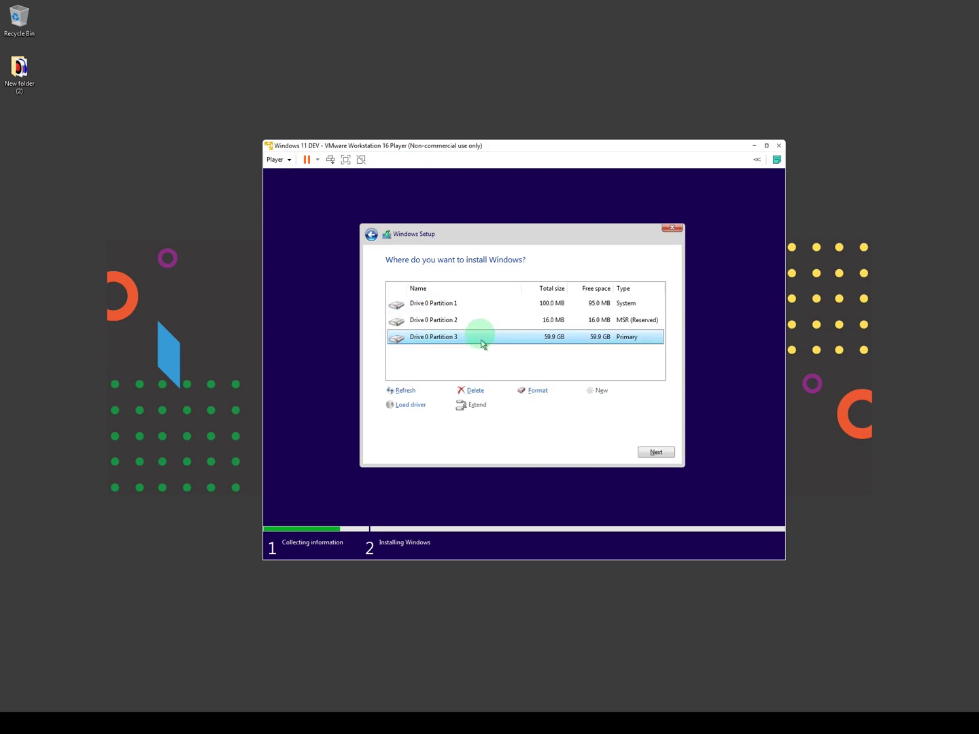
# Step: Select Drive 0 Partition 3 as the target and start installing Windows there
pyautogui.click(460, 323)
pyautogui.click(457, 336)
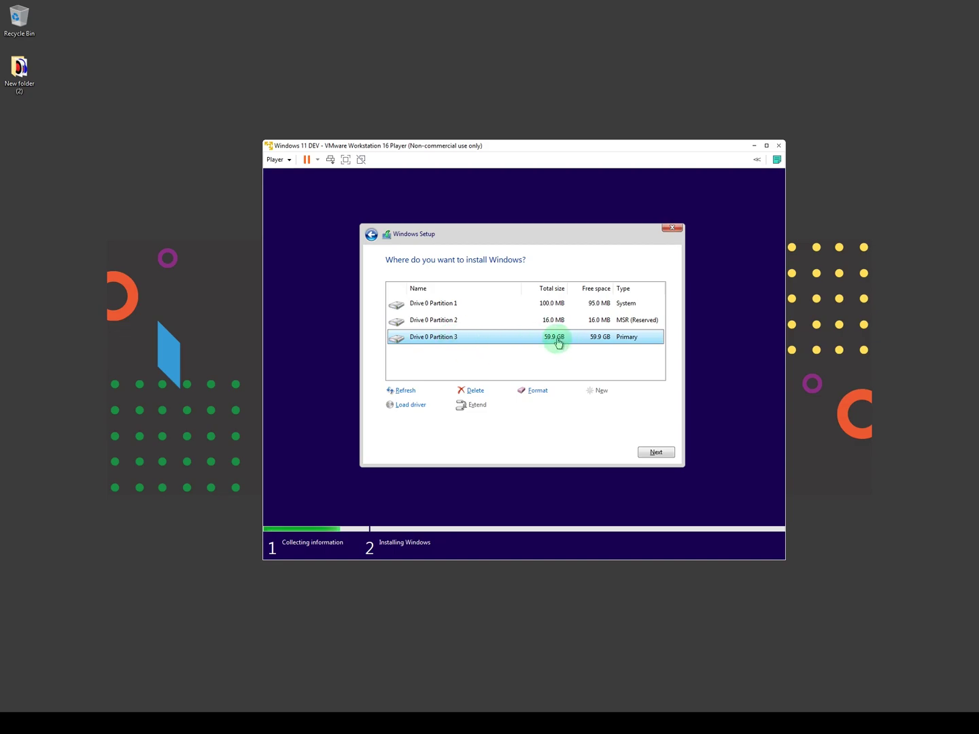
pyautogui.click(458, 304)
pyautogui.click(462, 320)
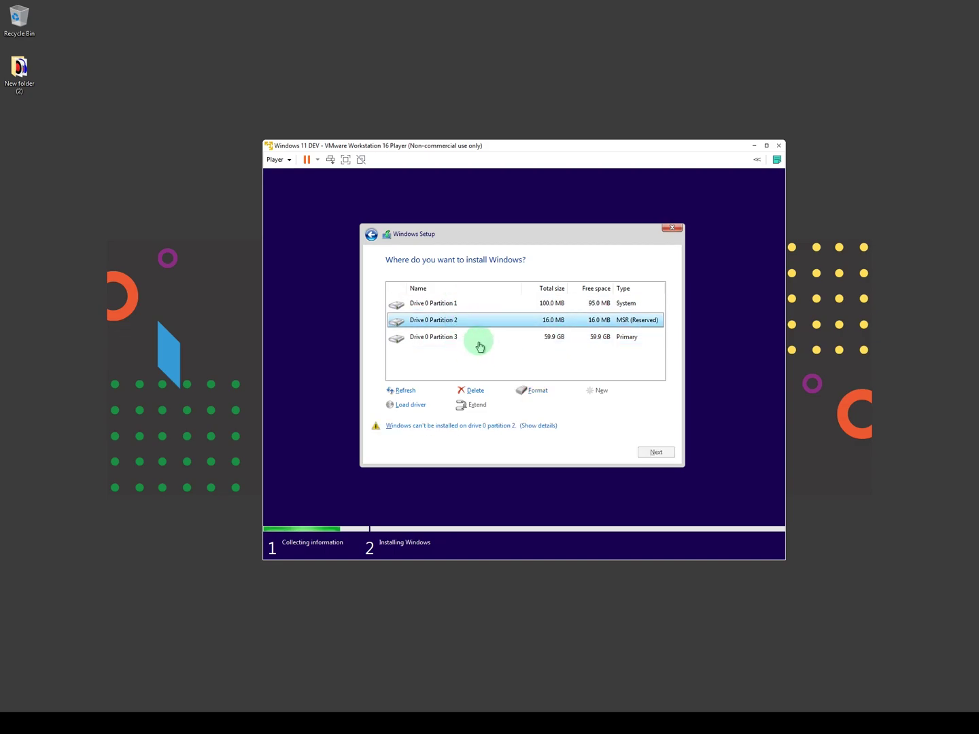
pyautogui.click(480, 344)
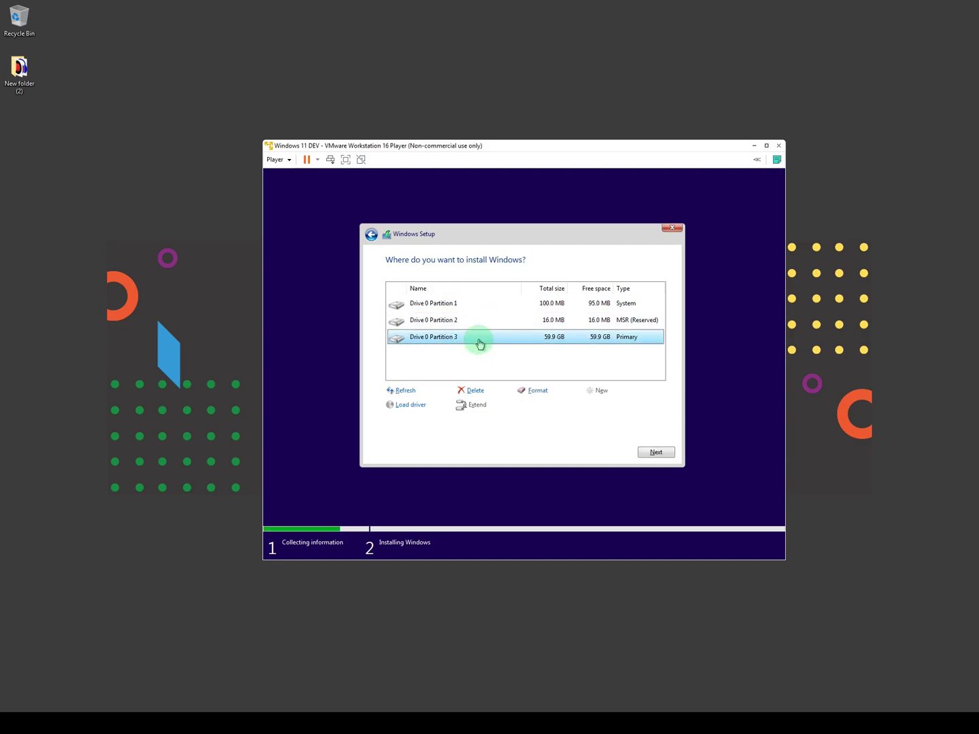
pyautogui.click(655, 452)
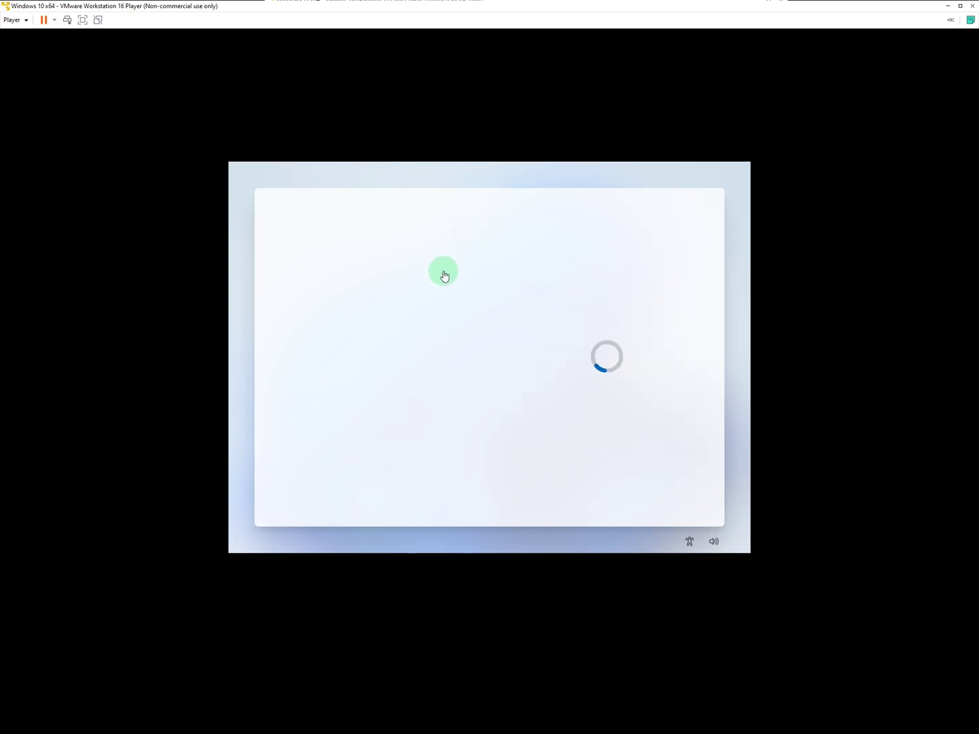
# Step: Set the region to Australia, keep the default keyboard layout and skip a second layout
pyautogui.scroll(-2, 649, 325)
pyautogui.click(604, 301)
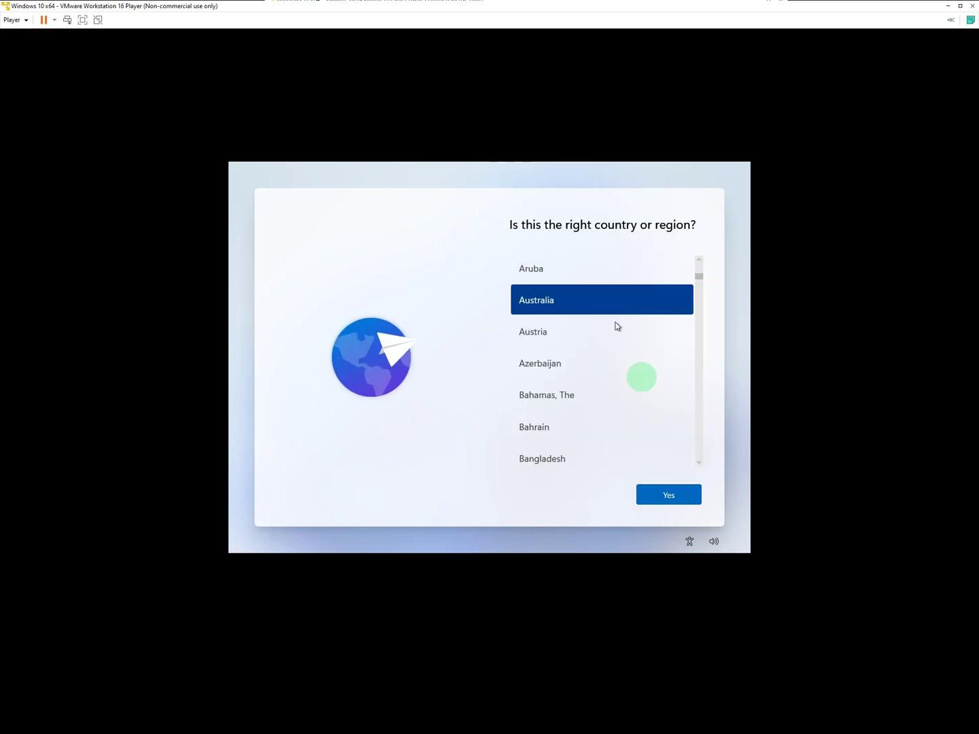
pyautogui.click(664, 503)
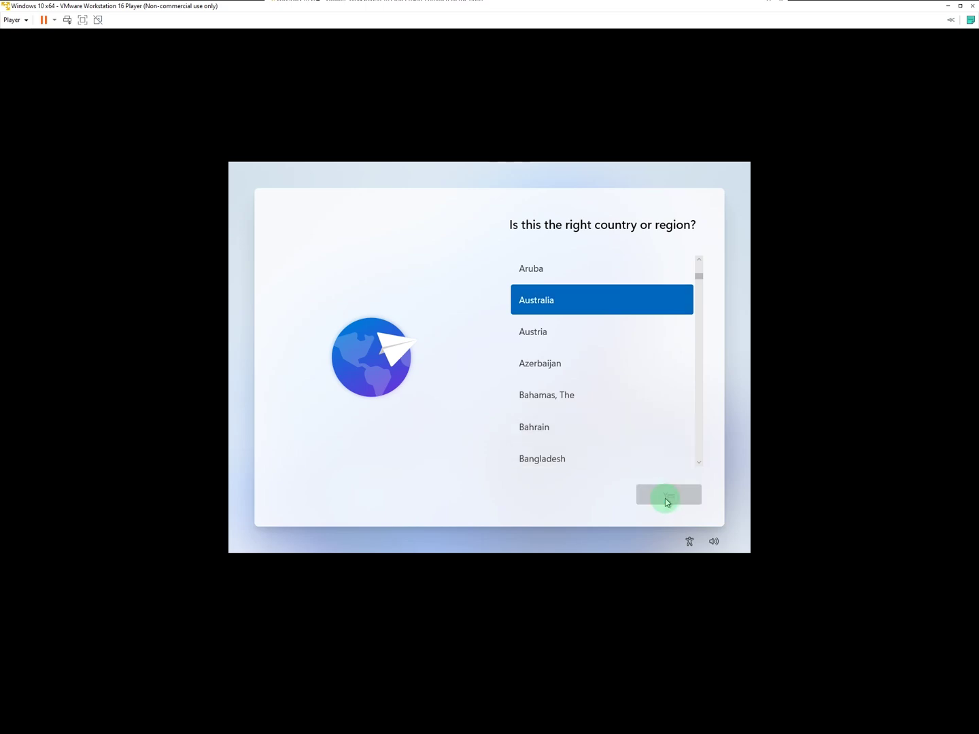
pyautogui.click(667, 498)
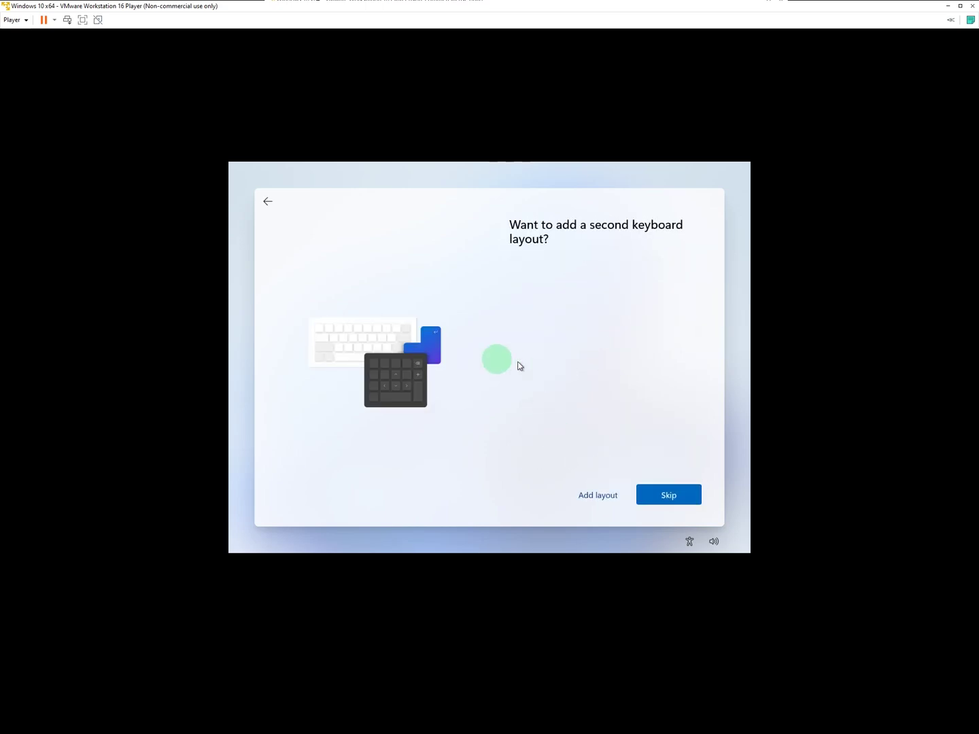
pyautogui.click(669, 497)
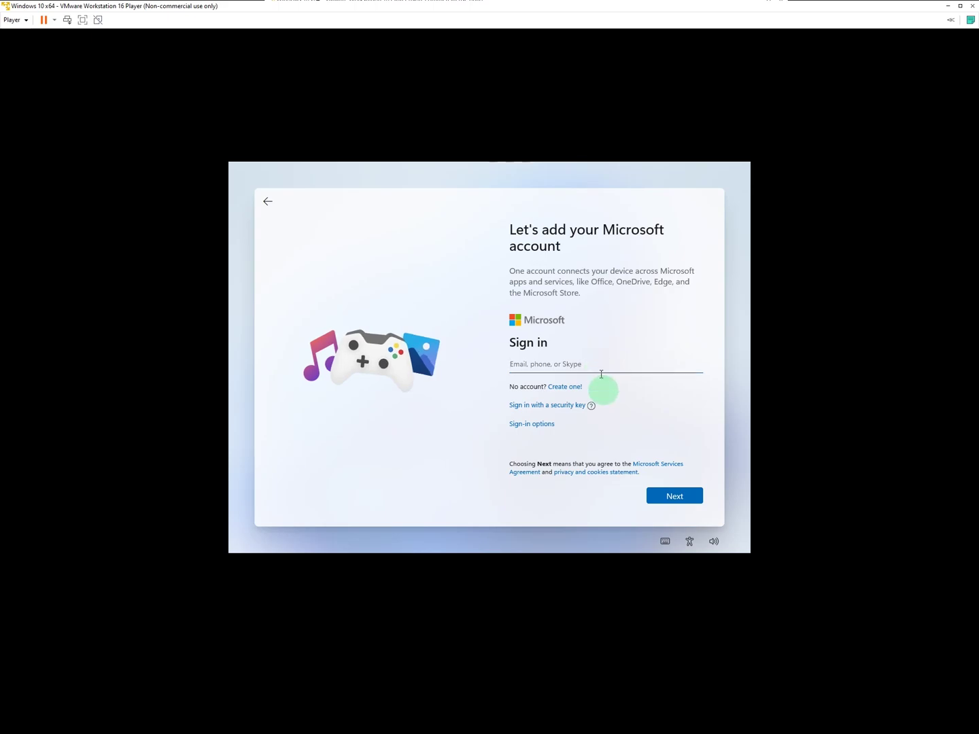
# Step: Create a limited offline local account named 'test' and set its password
pyautogui.click(534, 425)
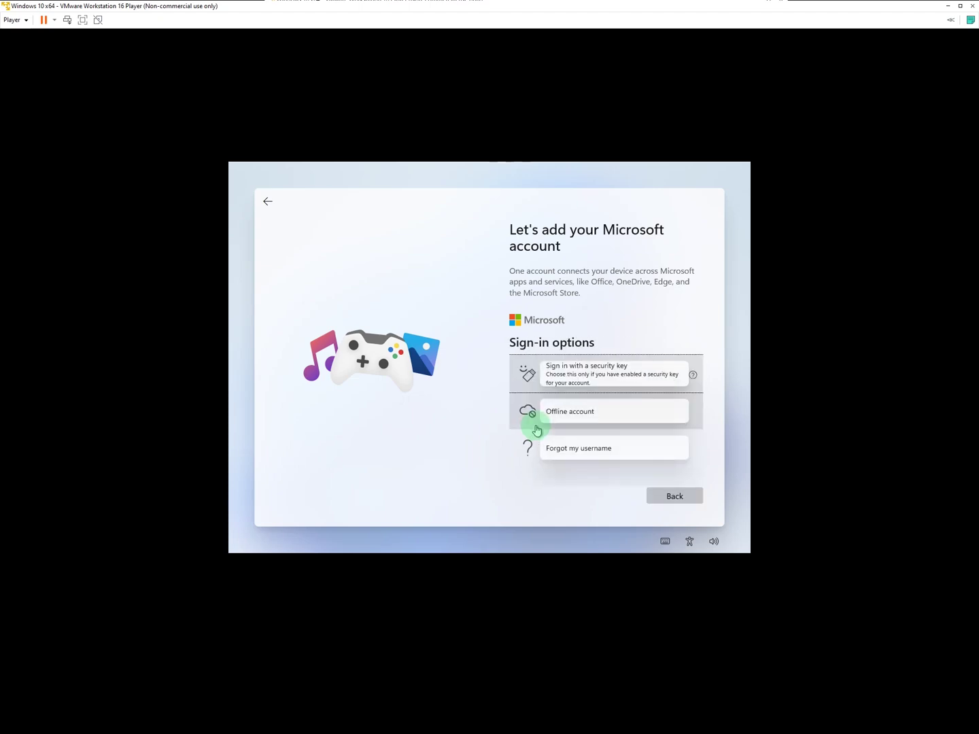
pyautogui.click(573, 418)
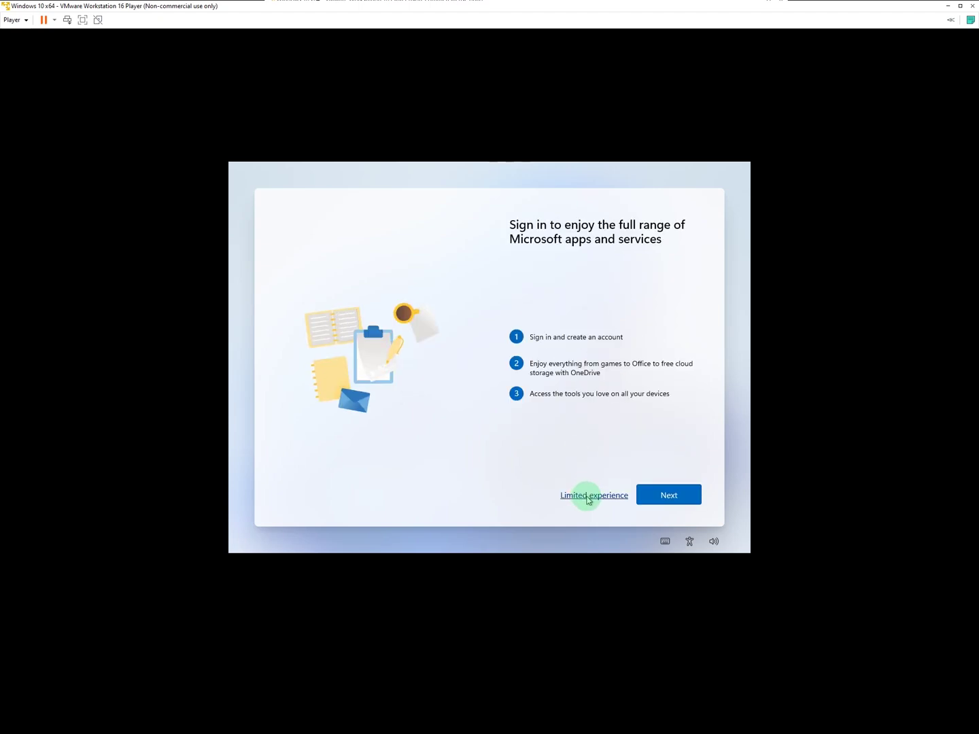
pyautogui.click(589, 499)
pyautogui.click(558, 367)
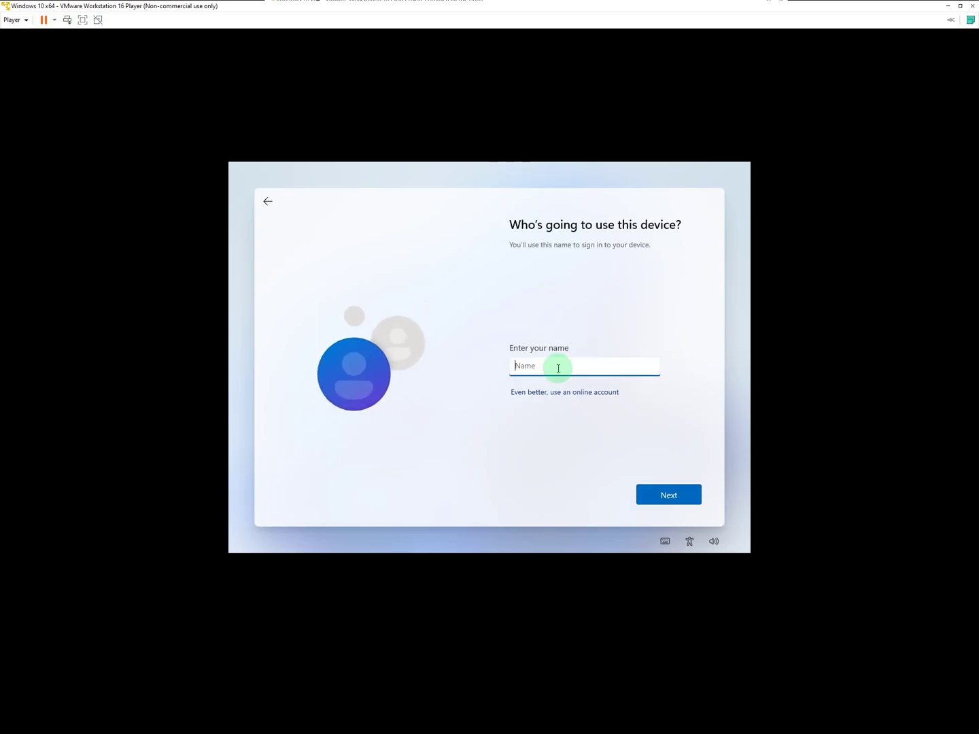
pyautogui.write('test')
pyautogui.click(667, 497)
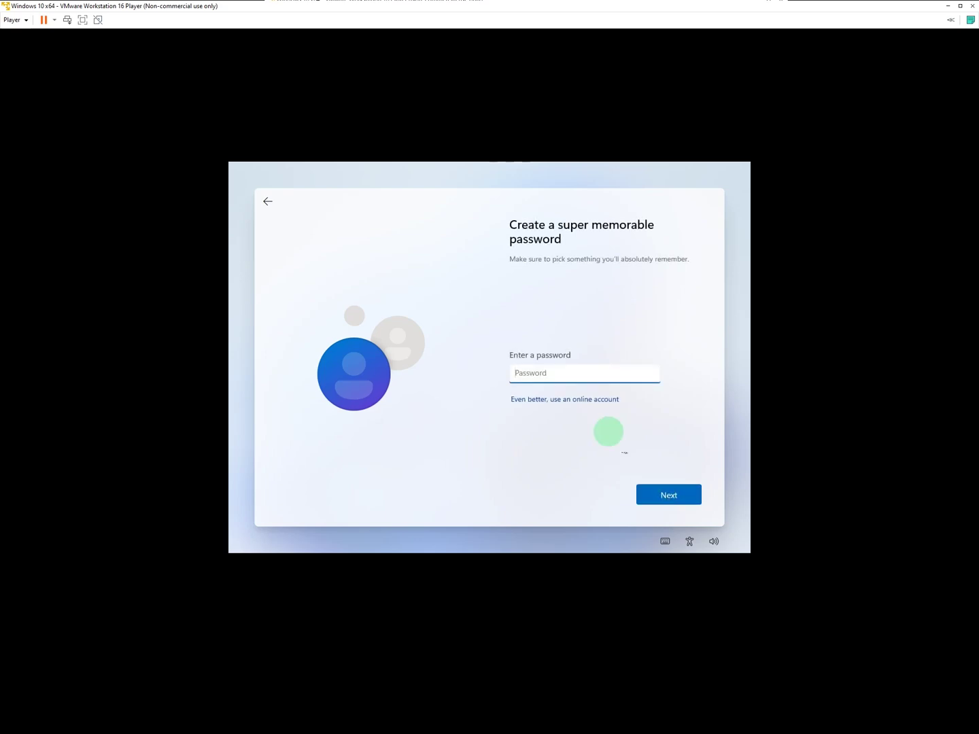
pyautogui.write('•••••••')
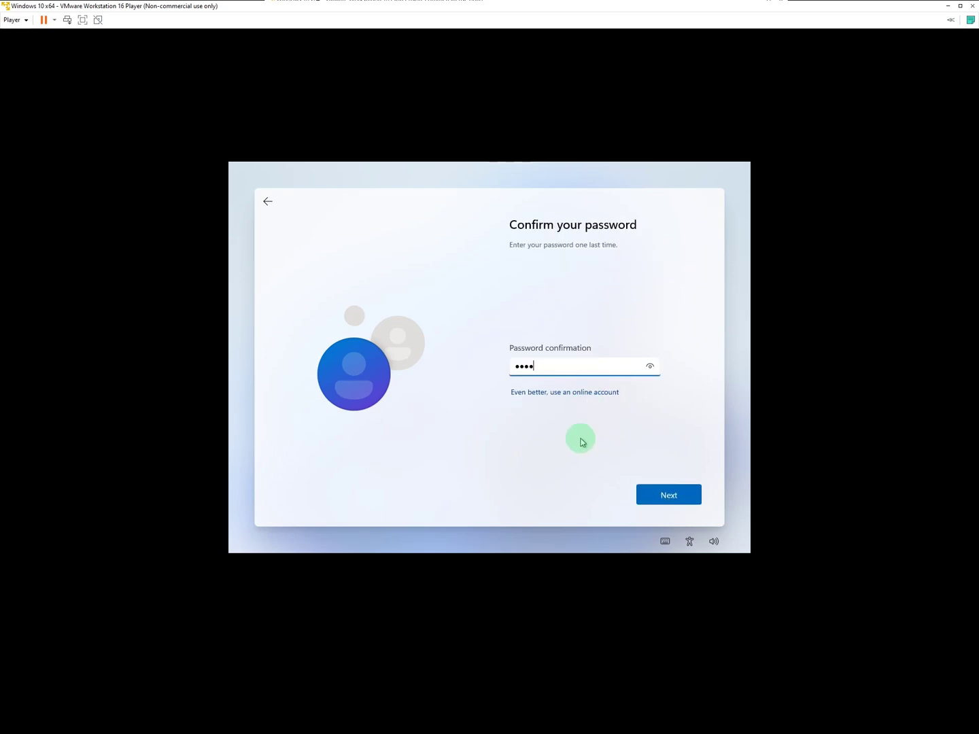
pyautogui.click(673, 503)
# Step: Answer the security questions, including the childhood nickname one, and accept the privacy settings
pyautogui.press('Down')
pyautogui.click(564, 384)
pyautogui.write('asdasdadas')
pyautogui.click(664, 493)
pyautogui.click(579, 364)
pyautogui.click(575, 387)
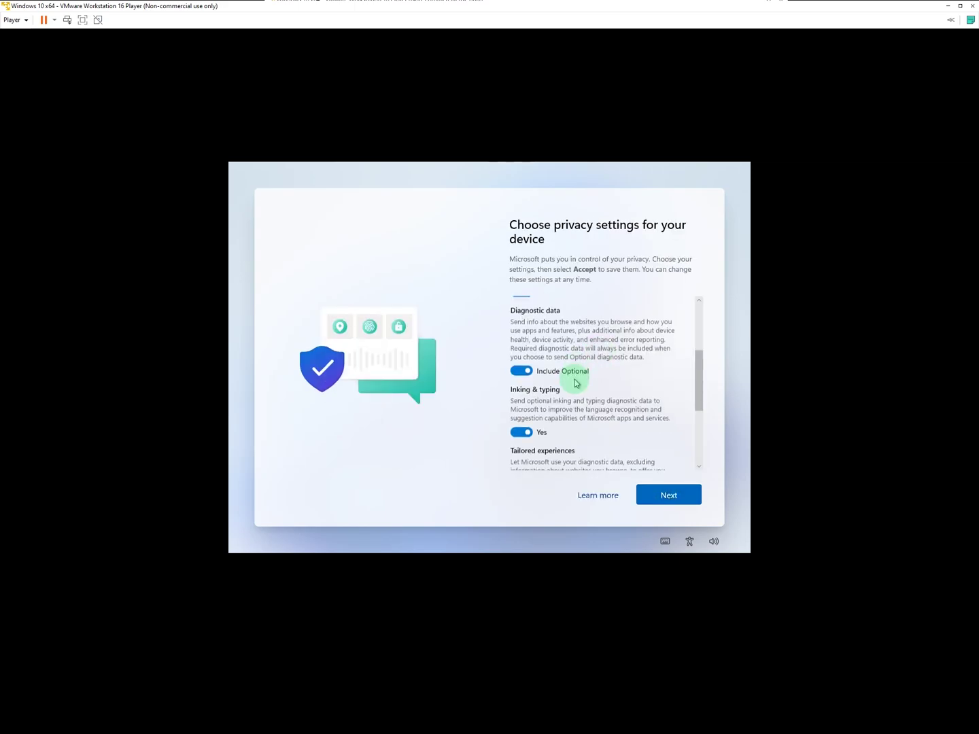
pyautogui.scroll(5, 543, 377)
pyautogui.scroll(-5, 534, 345)
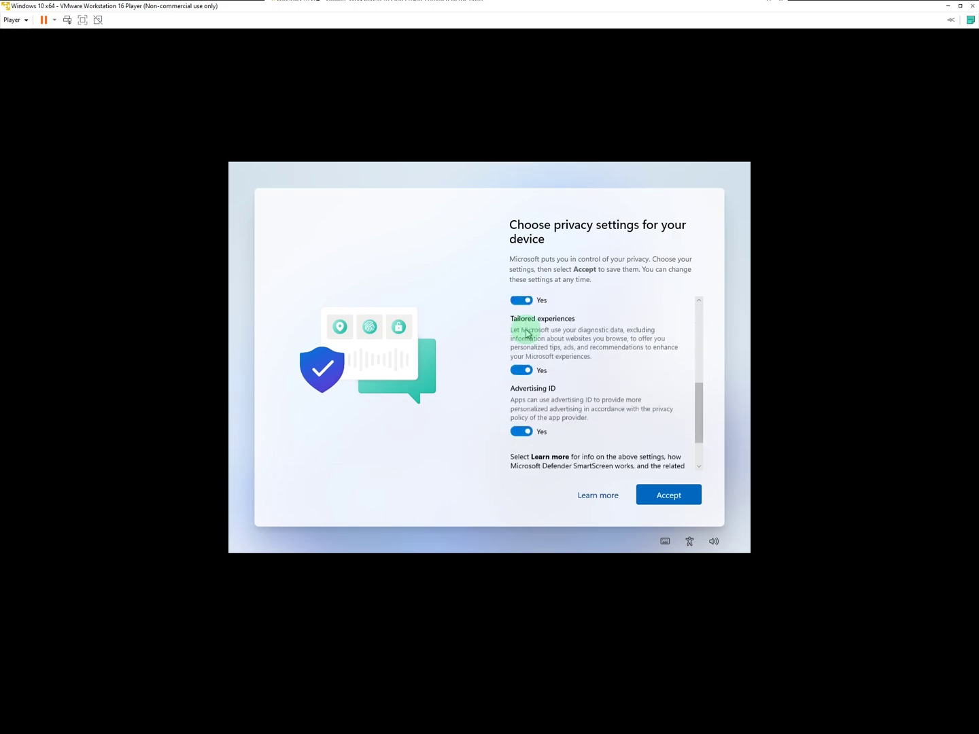
pyautogui.click(662, 495)
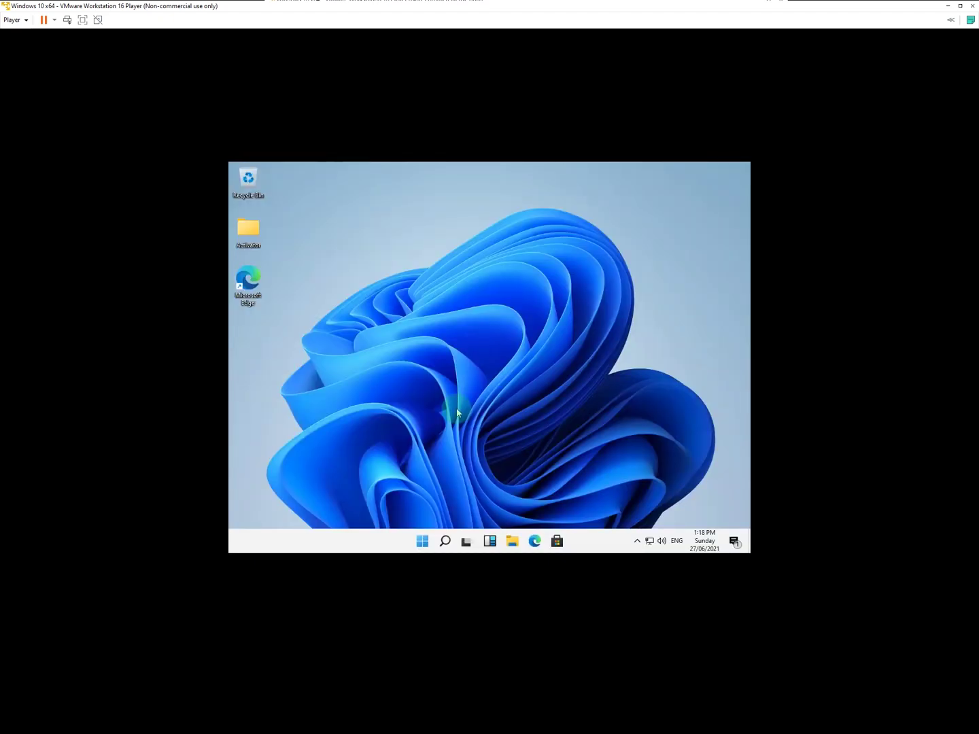
# Step: Open and close the Start menu twice on the new Windows 11 desktop
pyautogui.click(422, 541)
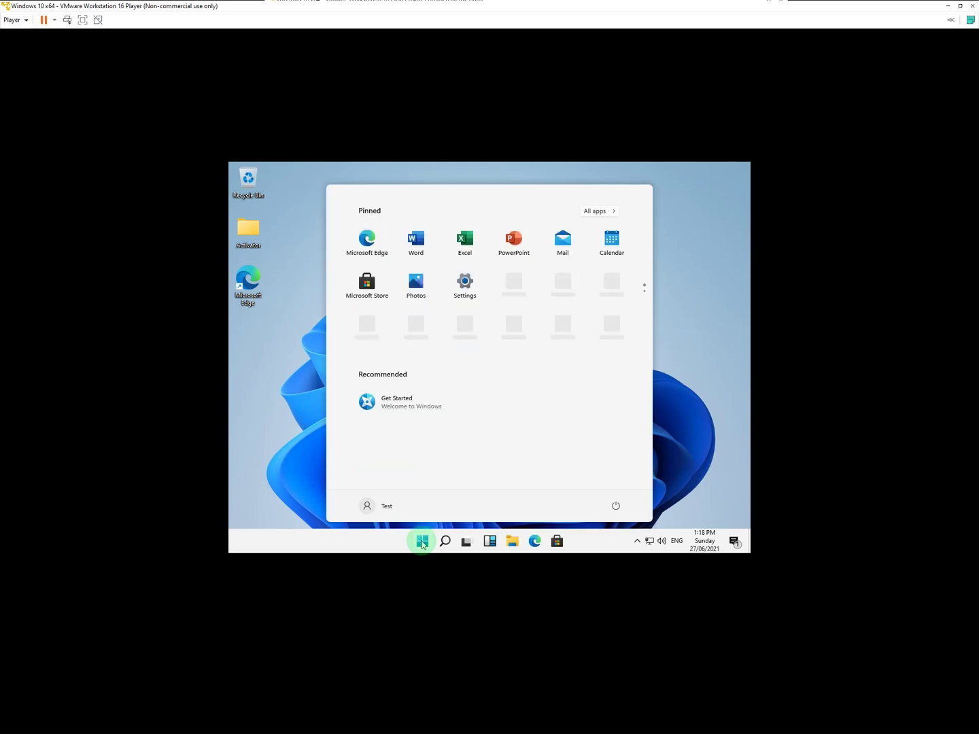
pyautogui.click(423, 544)
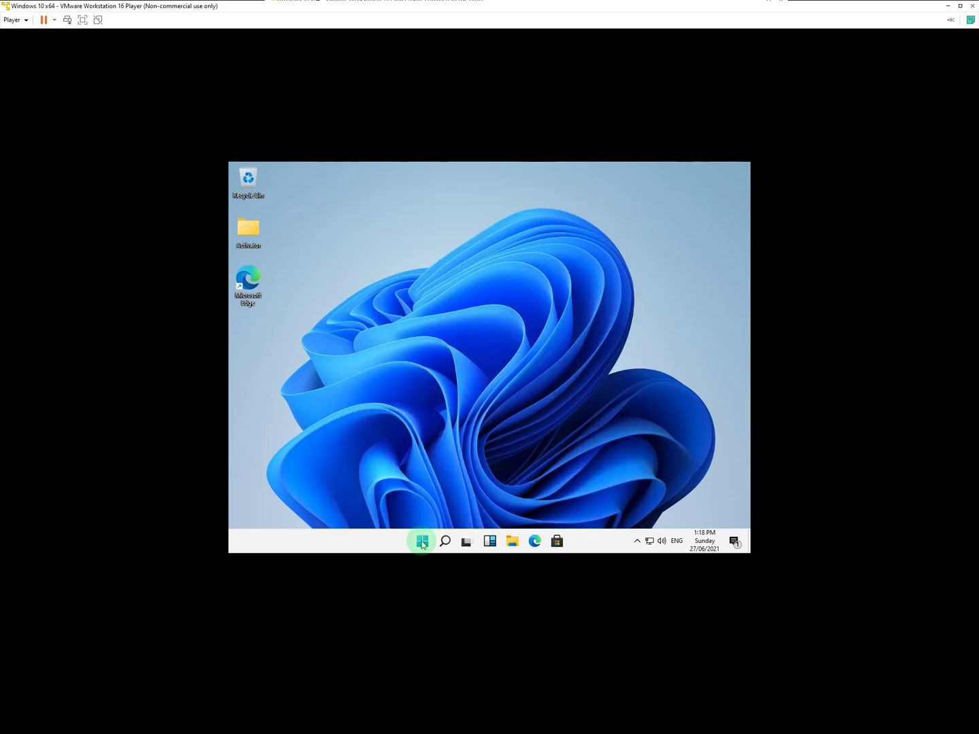
pyautogui.click(423, 542)
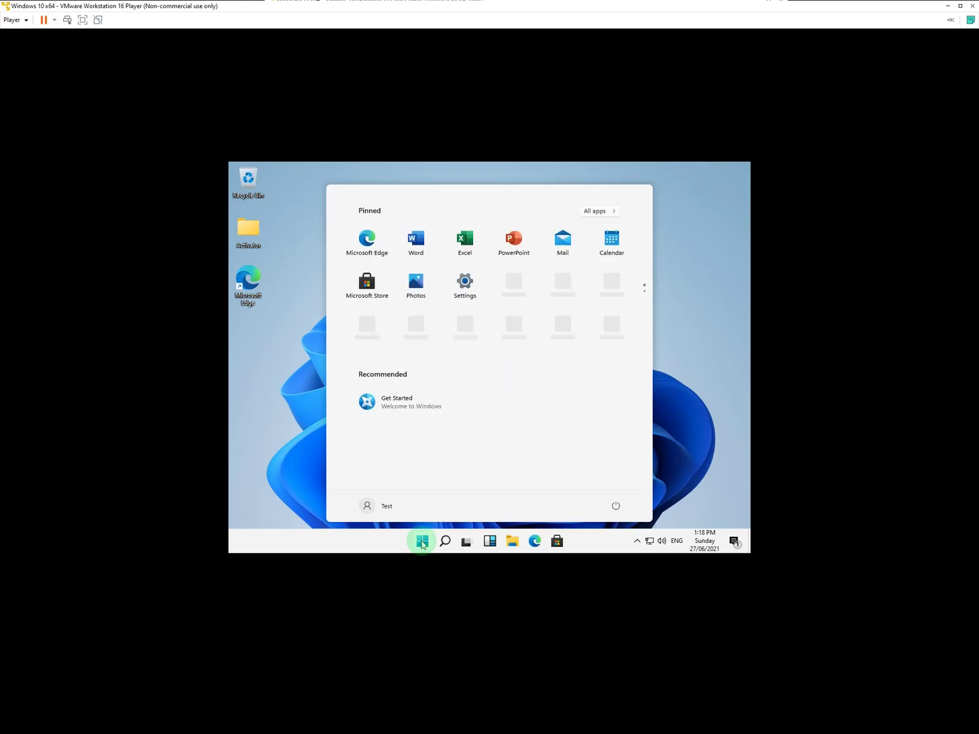
pyautogui.click(422, 542)
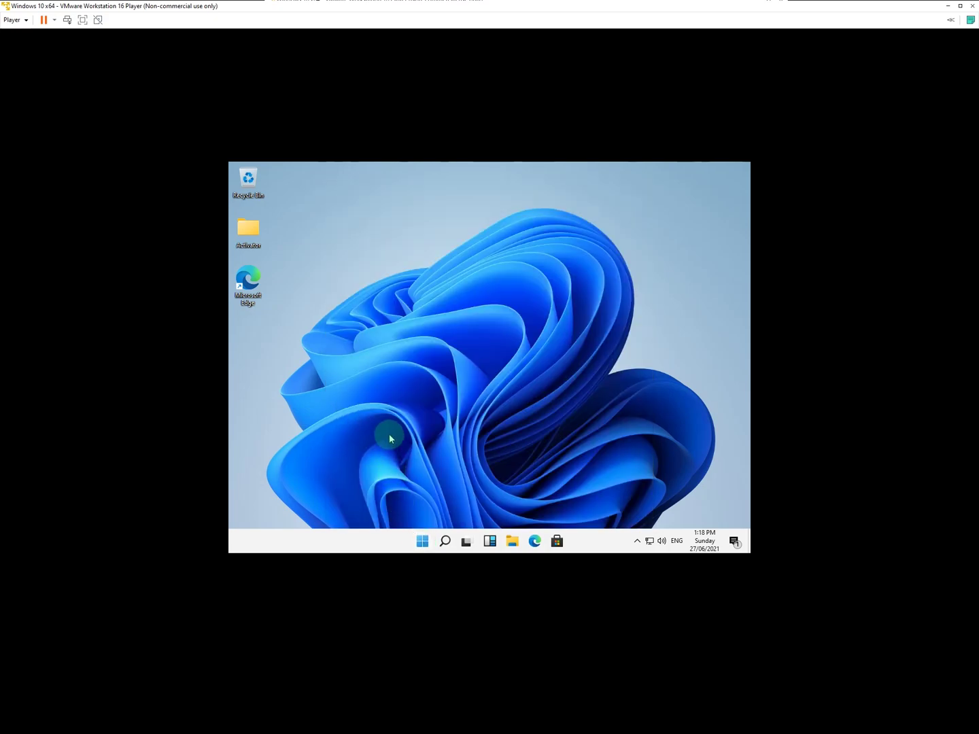